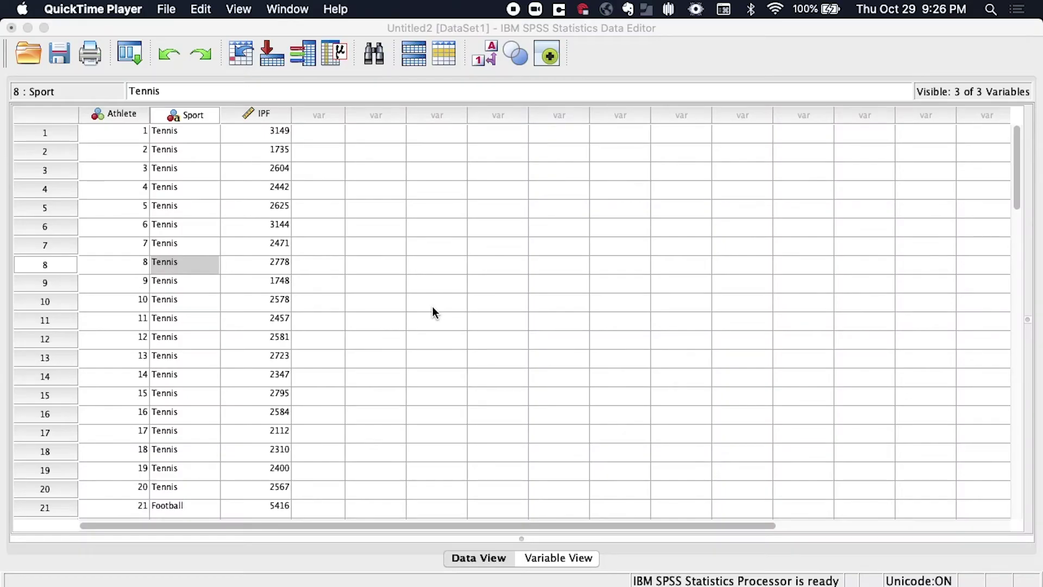
- Scroll through the data to inspect Football and Tennis entries in the Sport column
{"action": "scroll", "coordinate": [192, 318], "scroll_direction": "down", "scroll_amount": 5}
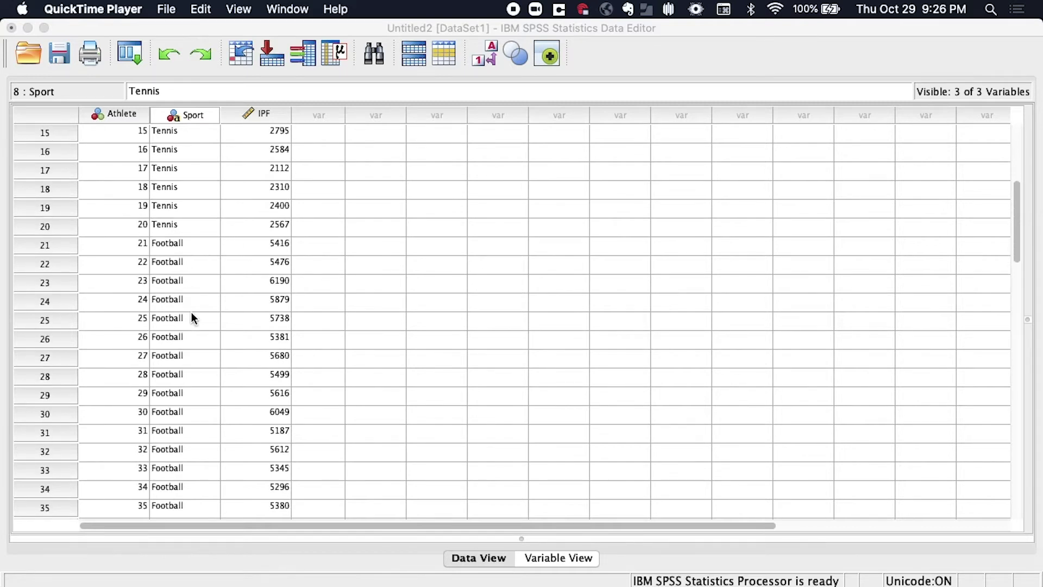
{"action": "scroll", "coordinate": [191, 314], "scroll_direction": "down", "scroll_amount": 6}
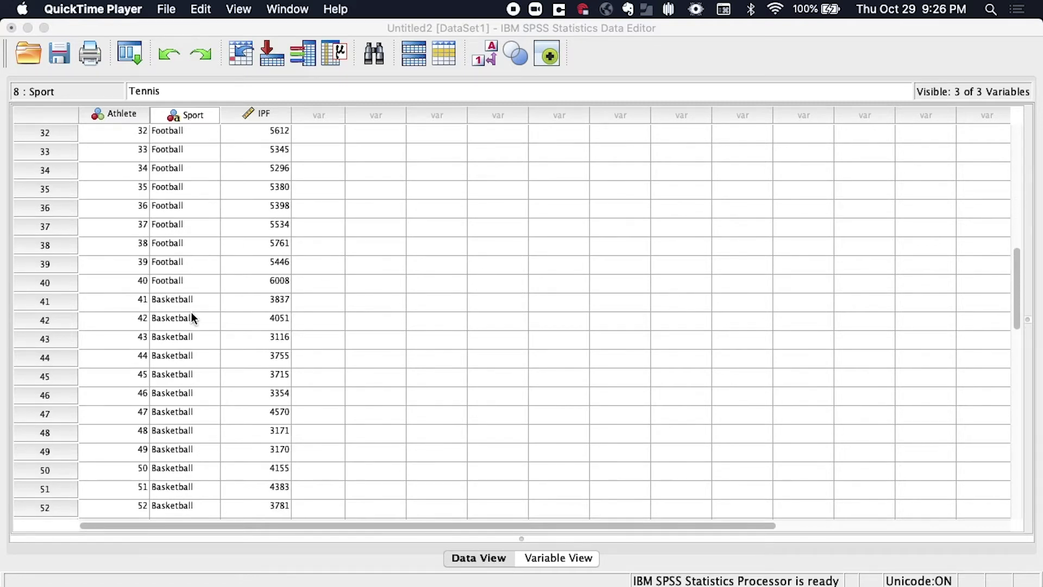
{"action": "left_click", "coordinate": [178, 377]}
{"action": "scroll", "coordinate": [181, 353], "scroll_direction": "up", "scroll_amount": 3}
{"action": "left_click", "coordinate": [181, 282]}
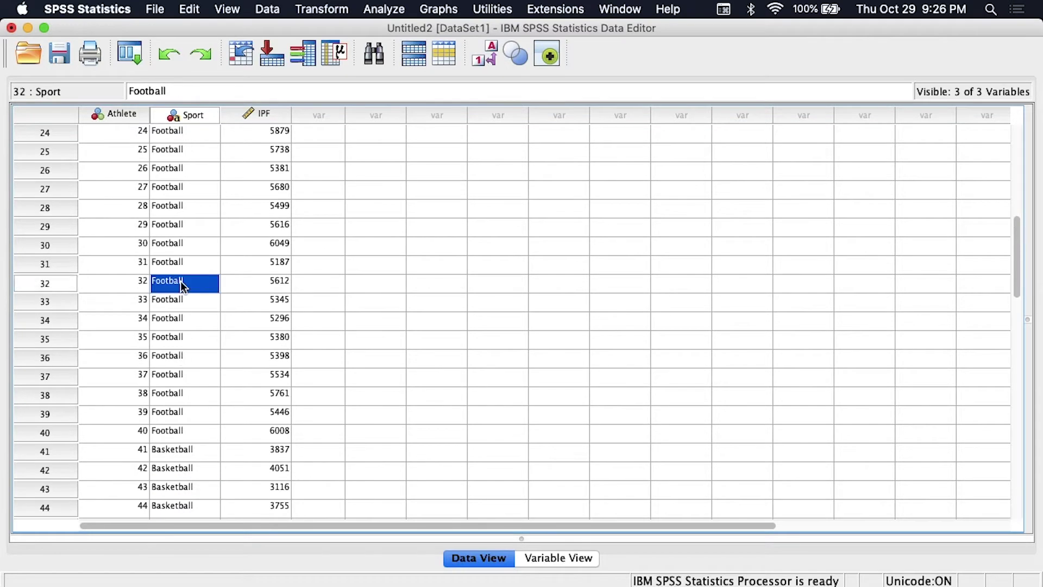
{"action": "scroll", "coordinate": [180, 282], "scroll_direction": "up", "scroll_amount": 6}
{"action": "left_click", "coordinate": [188, 191]}
{"action": "scroll", "coordinate": [226, 216], "scroll_direction": "up", "scroll_amount": 3}
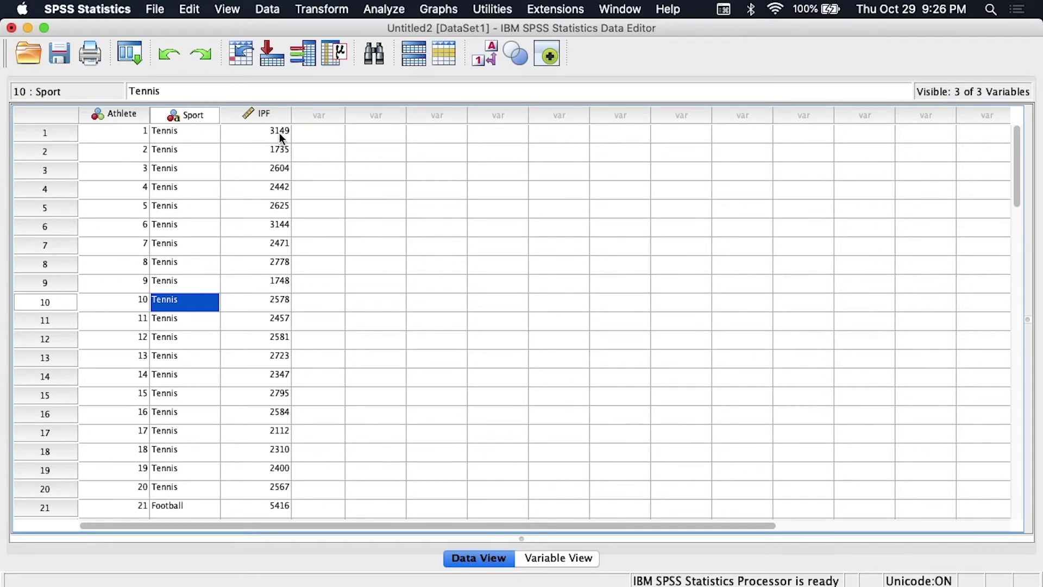
- Select the IPF column, then start a one-way ANOVA, drop Athlete as factor, and cancel
{"action": "left_click", "coordinate": [243, 113]}
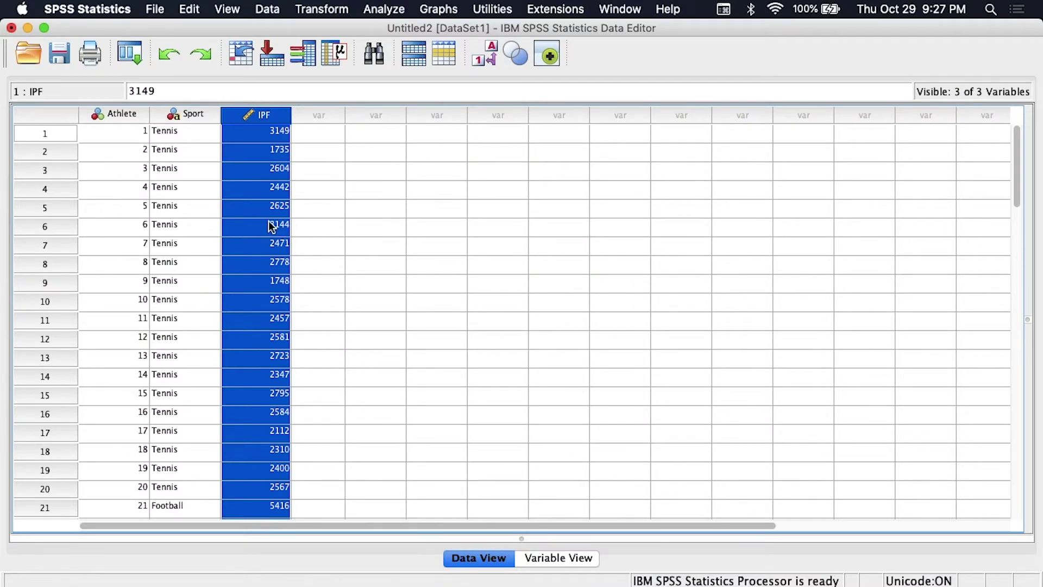
{"action": "left_click", "coordinate": [265, 215]}
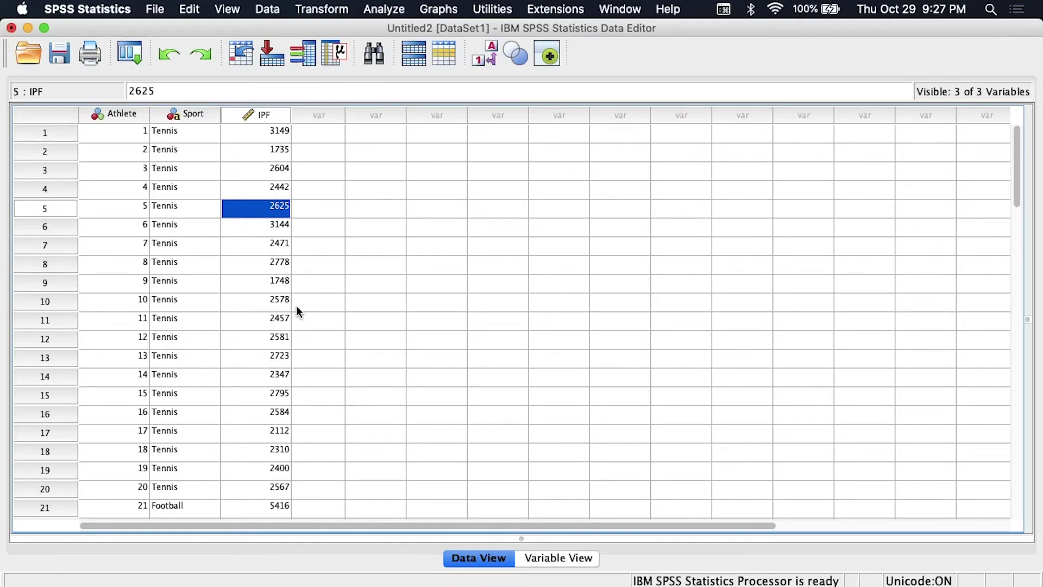
{"action": "left_click", "coordinate": [388, 9]}
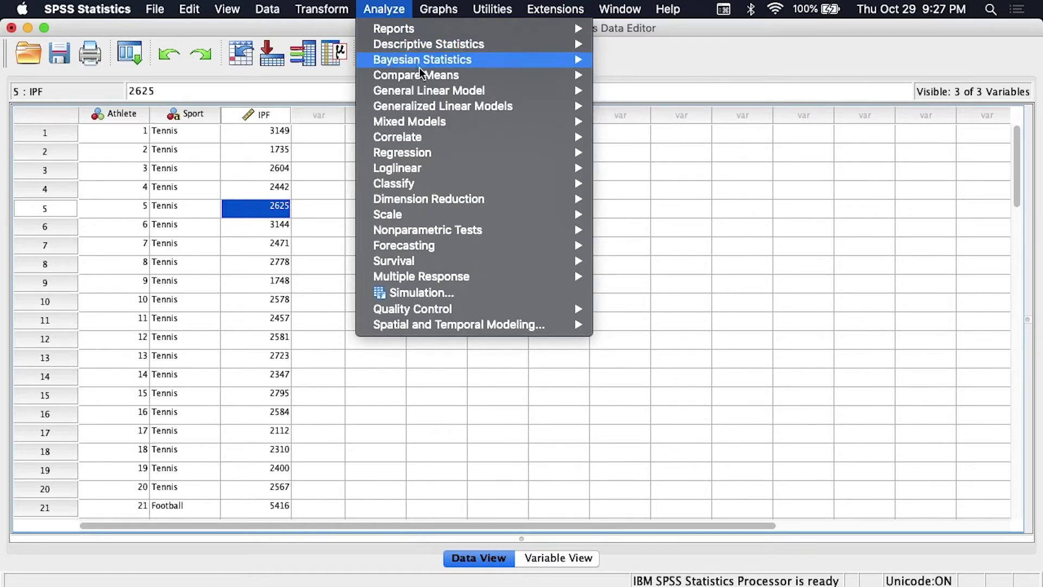
{"action": "mouse_move", "coordinate": [439, 96]}
{"action": "mouse_move", "coordinate": [449, 76]}
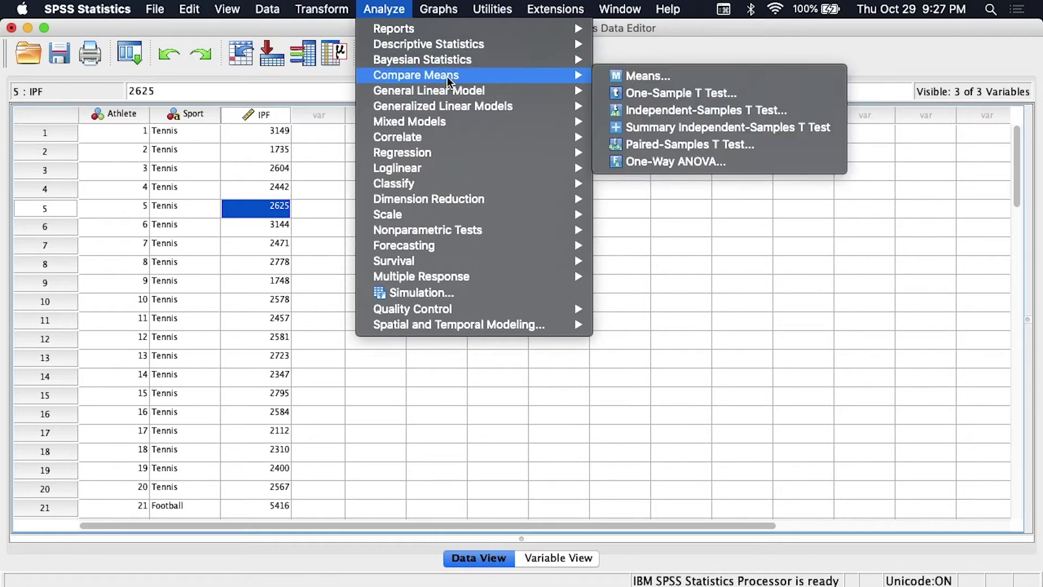
{"action": "left_click", "coordinate": [671, 161]}
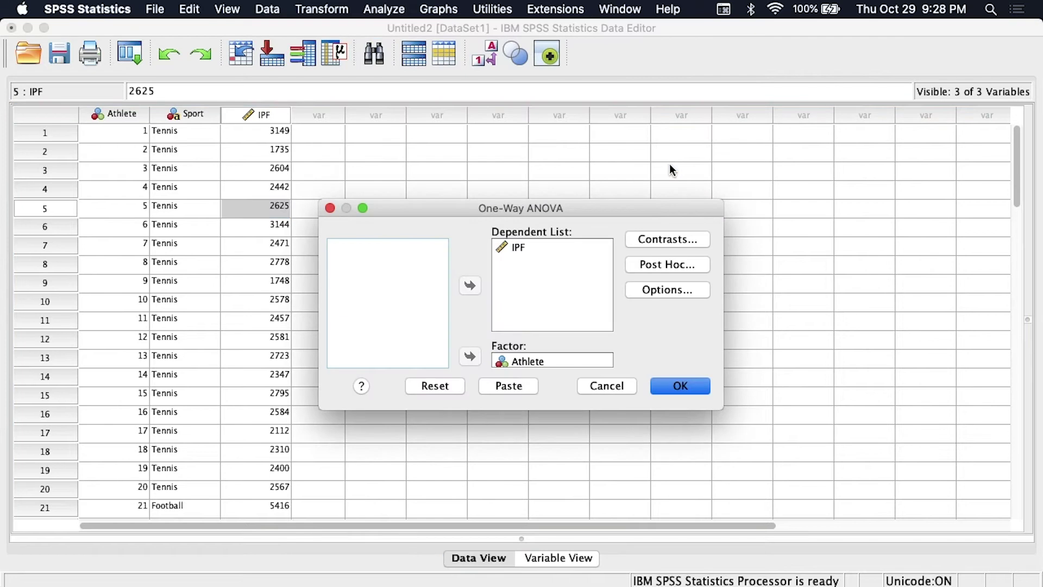
{"action": "double_click", "coordinate": [513, 359]}
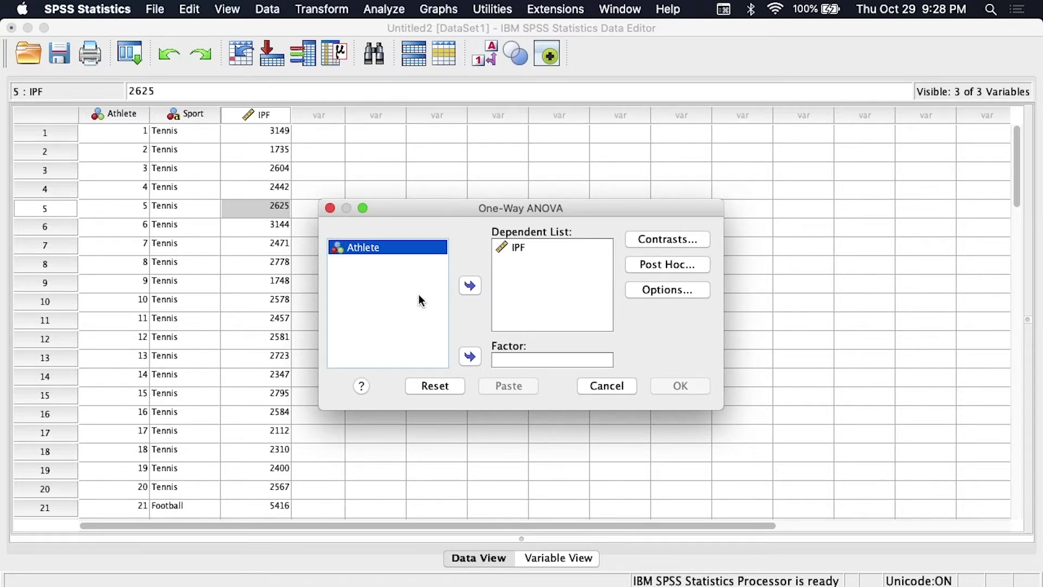
{"action": "left_click", "coordinate": [615, 390]}
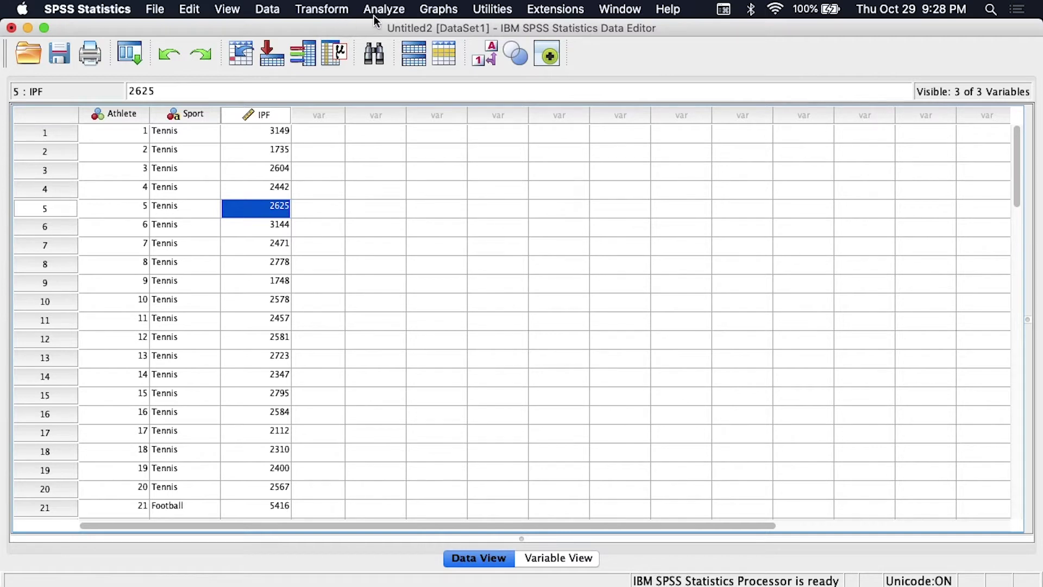
- Automatically recode Sport into a new variable named SportCode
{"action": "left_click", "coordinate": [337, 9]}
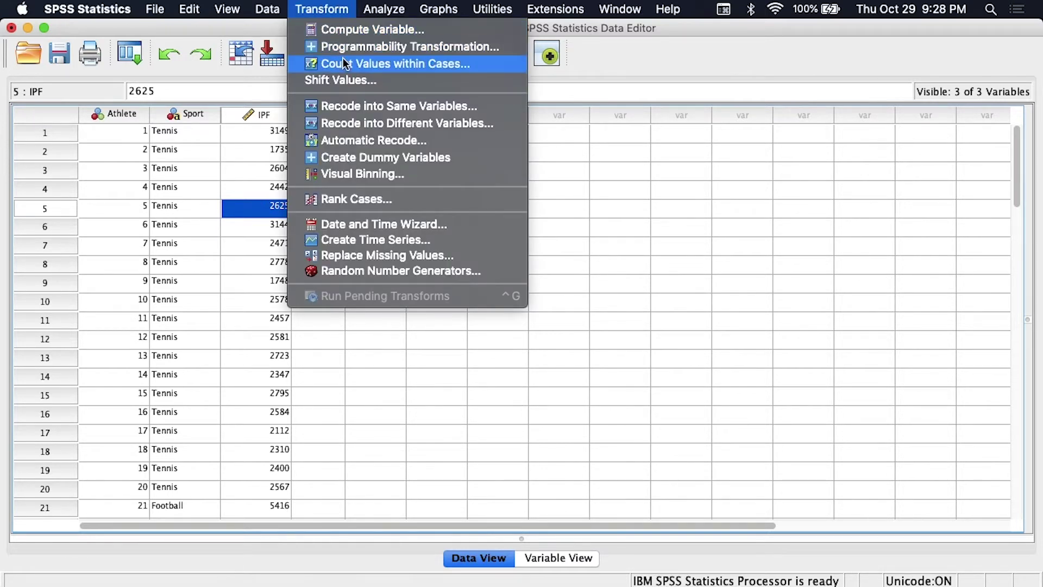
{"action": "left_click", "coordinate": [350, 140]}
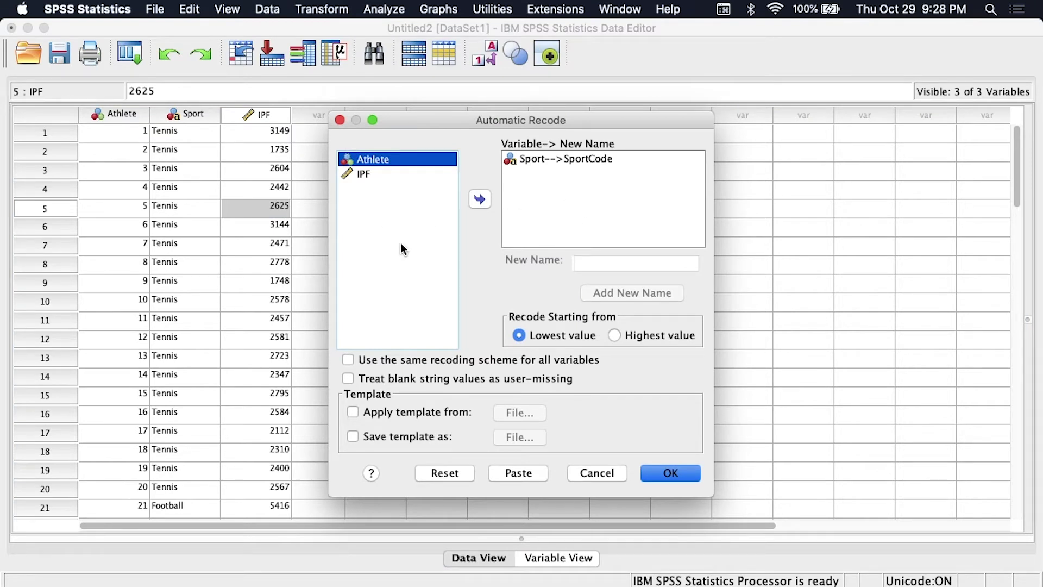
{"action": "double_click", "coordinate": [543, 158]}
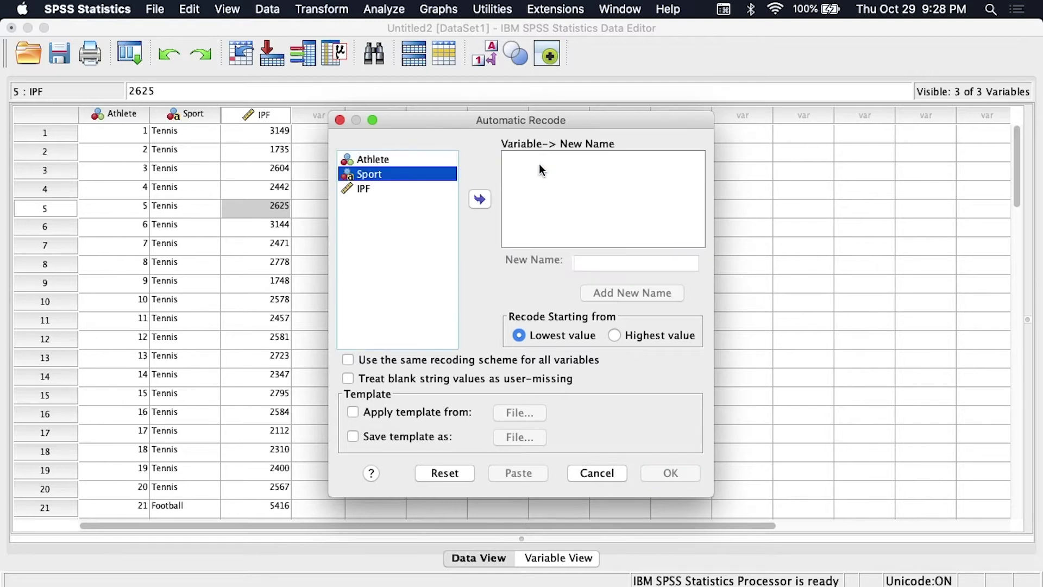
{"action": "double_click", "coordinate": [371, 175]}
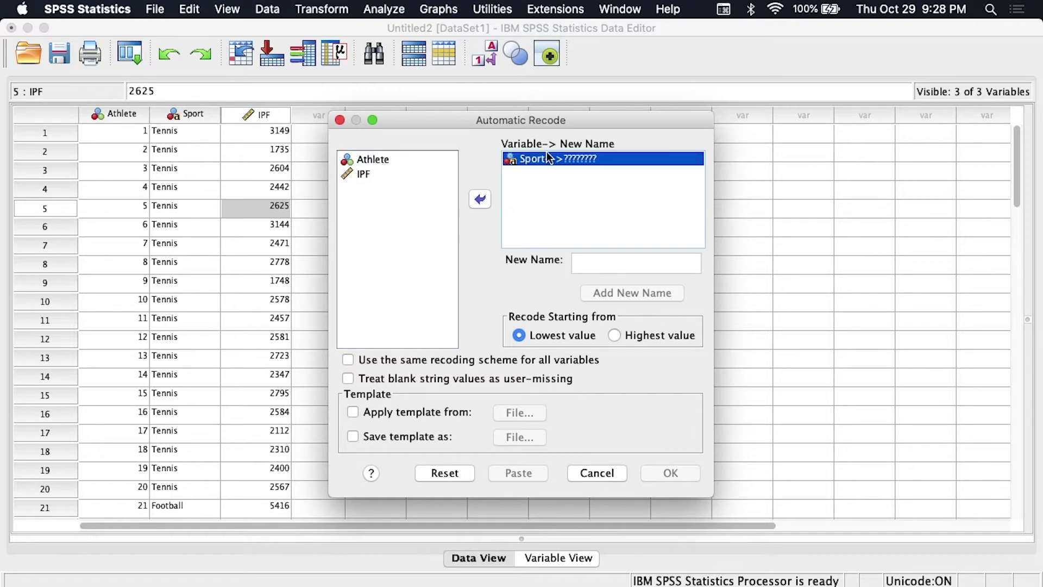
{"action": "left_click", "coordinate": [598, 260]}
{"action": "type", "text": "S"}
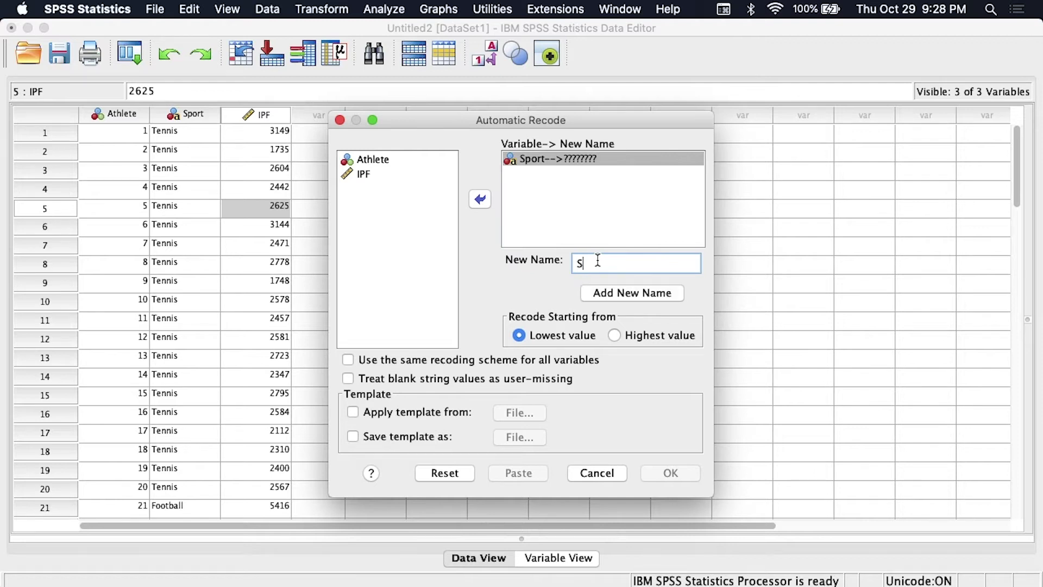
{"action": "type", "text": "portCode"}
{"action": "left_click", "coordinate": [628, 292]}
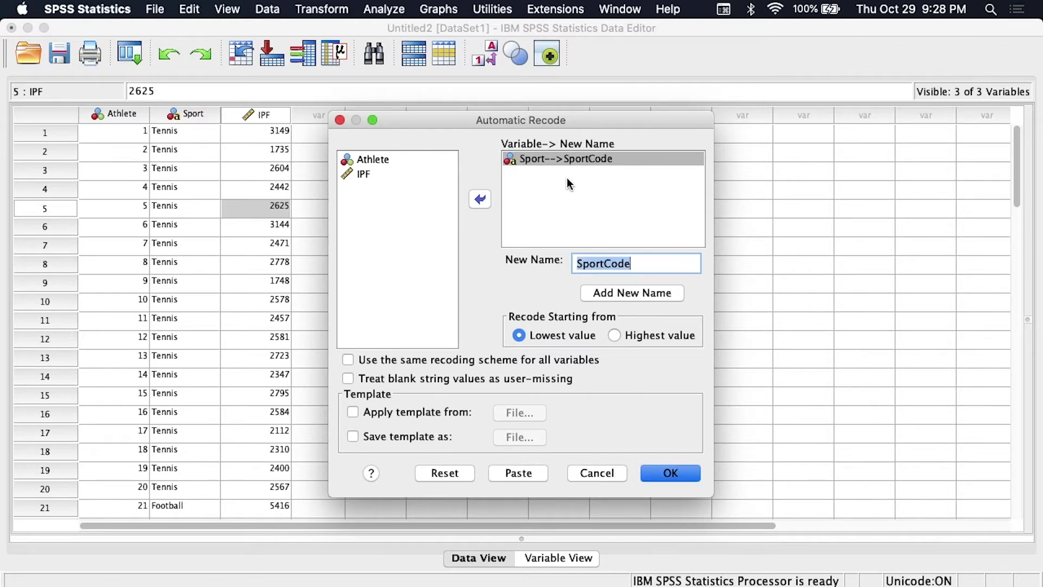
{"action": "left_click", "coordinate": [681, 481]}
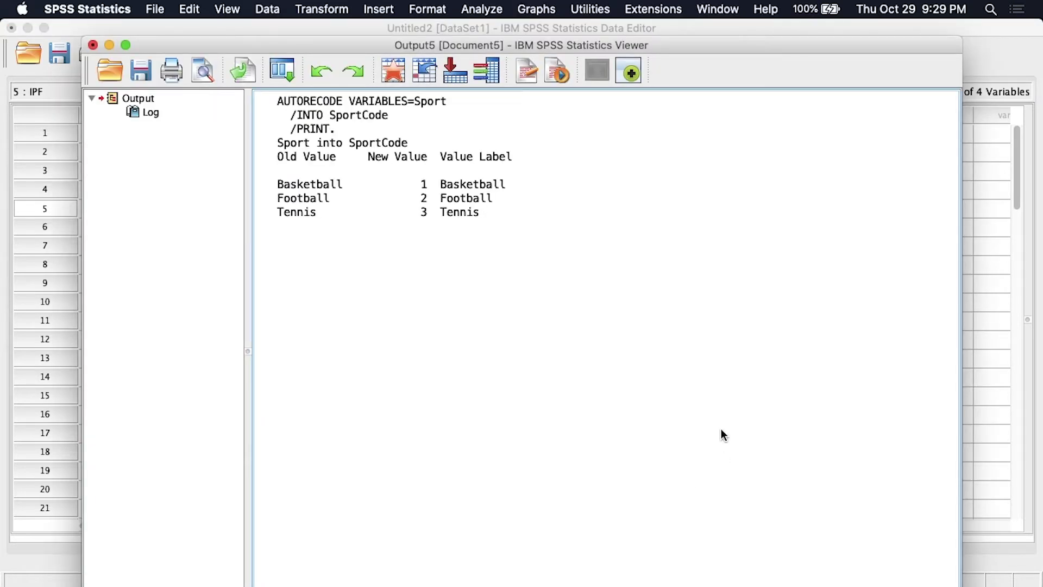
- Review the recode log in the output, then go back to the Data Editor
{"action": "left_click", "coordinate": [426, 243]}
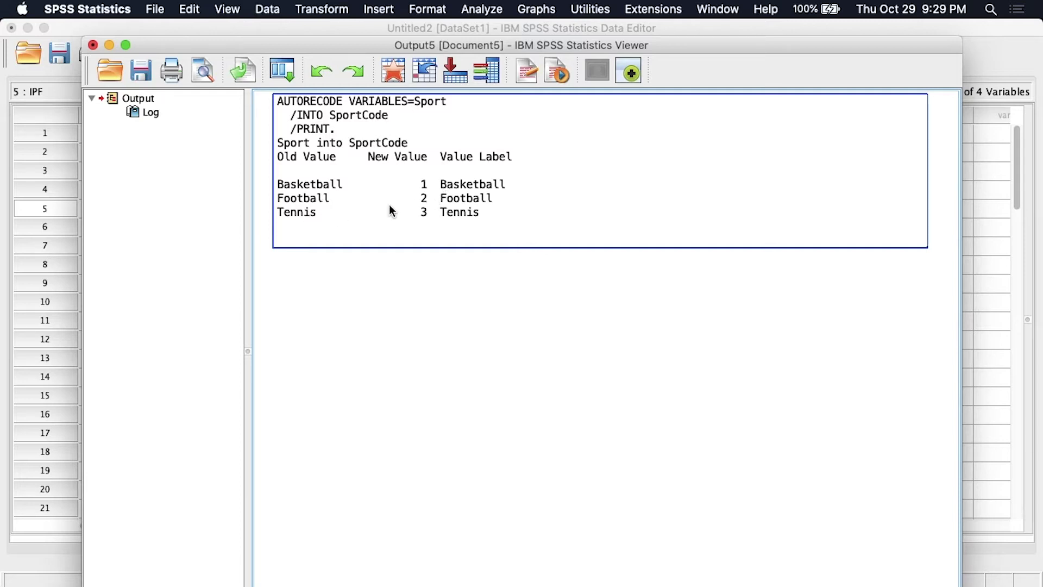
{"action": "left_click", "coordinate": [941, 250]}
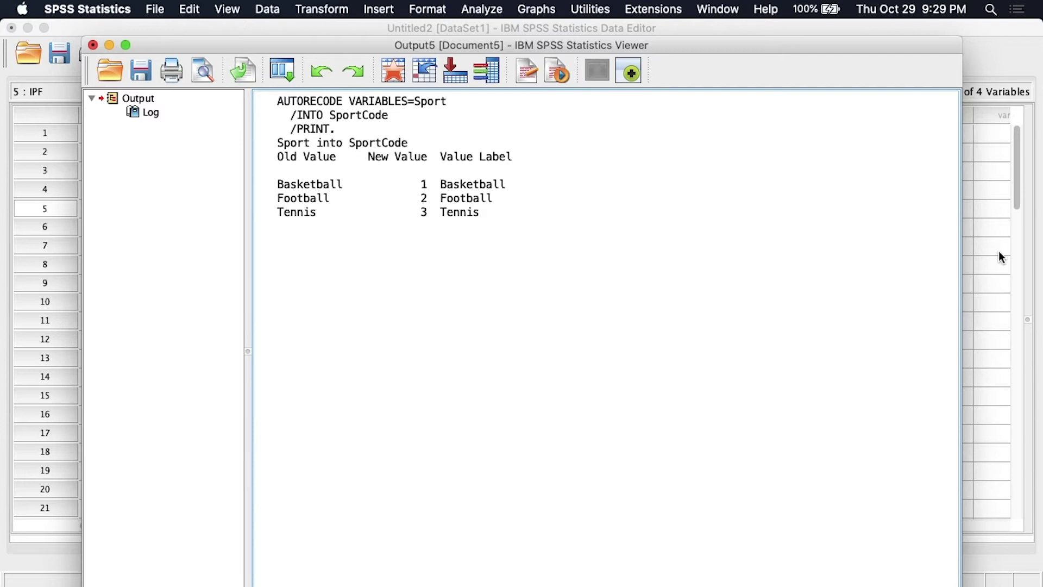
{"action": "left_click", "coordinate": [1000, 253]}
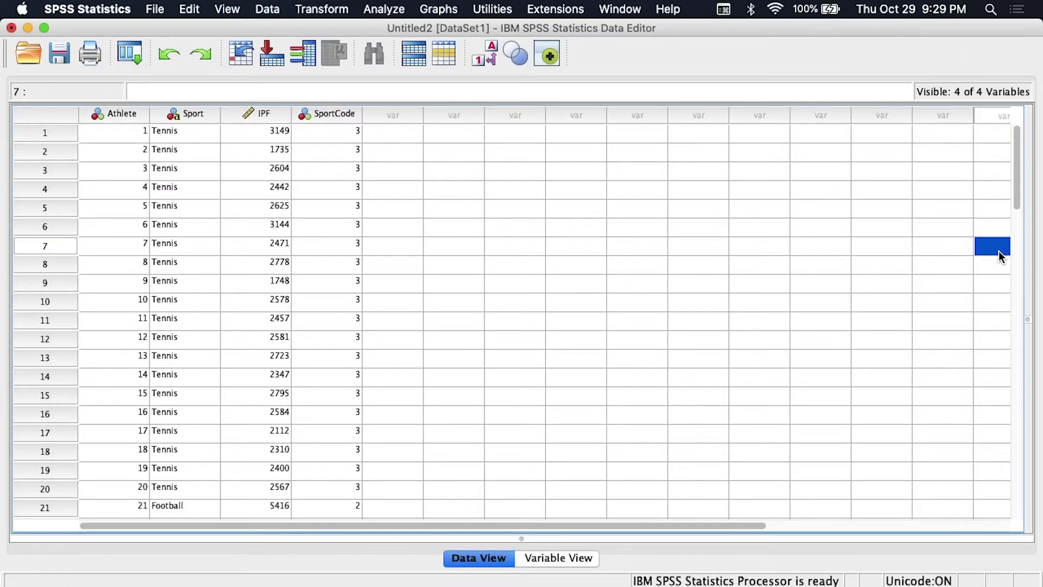
- In One-Way ANOVA, keep IPF as dependent and replace Athlete with SportCode as the factor
{"action": "left_click", "coordinate": [387, 9]}
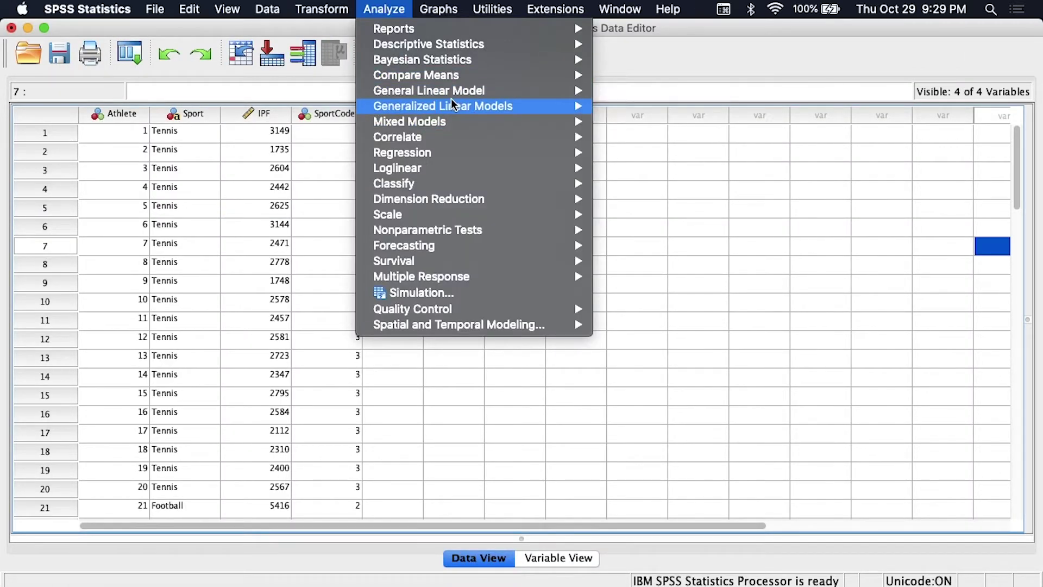
{"action": "mouse_move", "coordinate": [474, 77]}
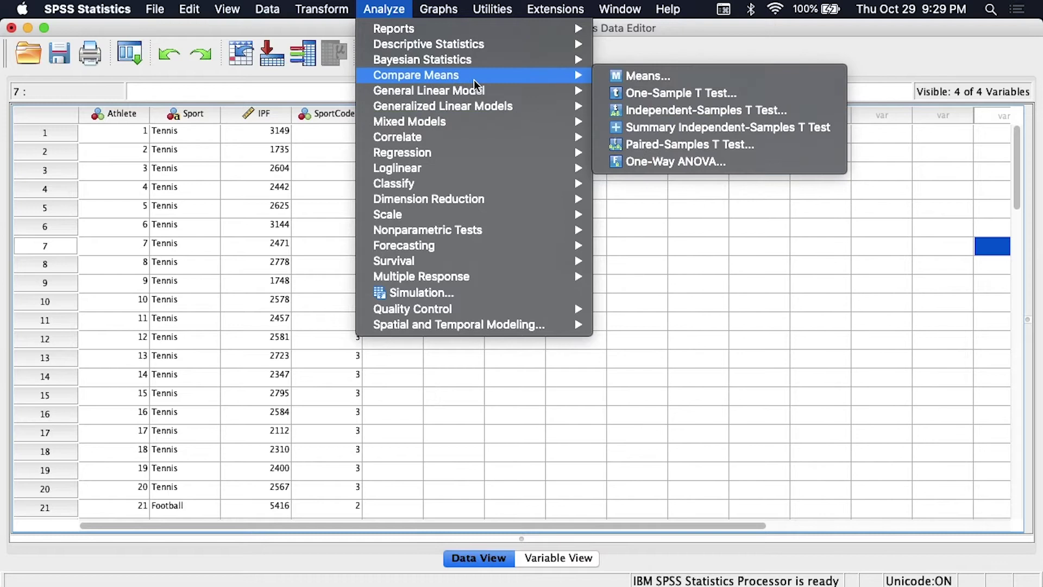
{"action": "left_click", "coordinate": [646, 159]}
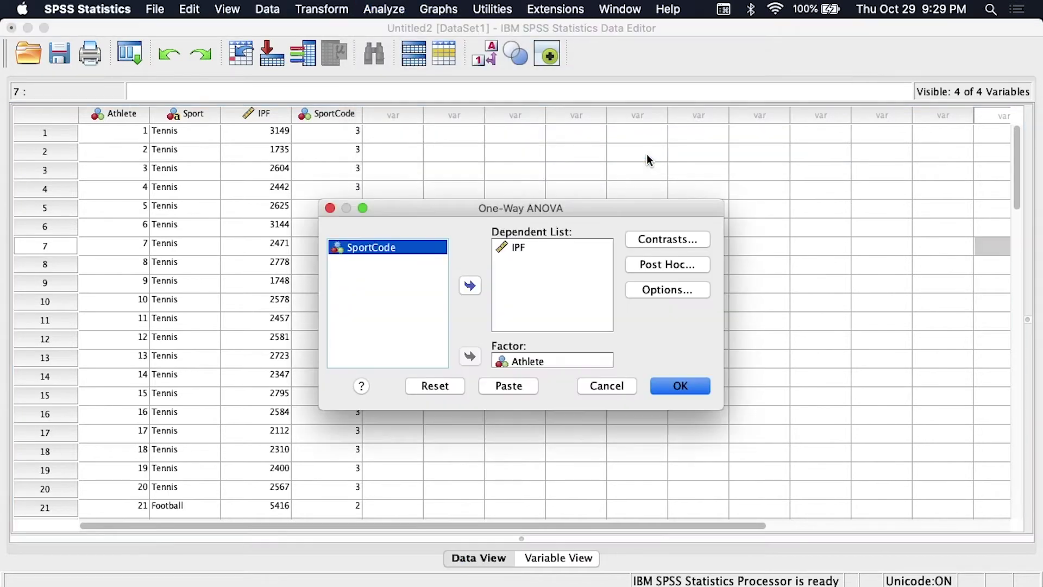
{"action": "left_click", "coordinate": [522, 247]}
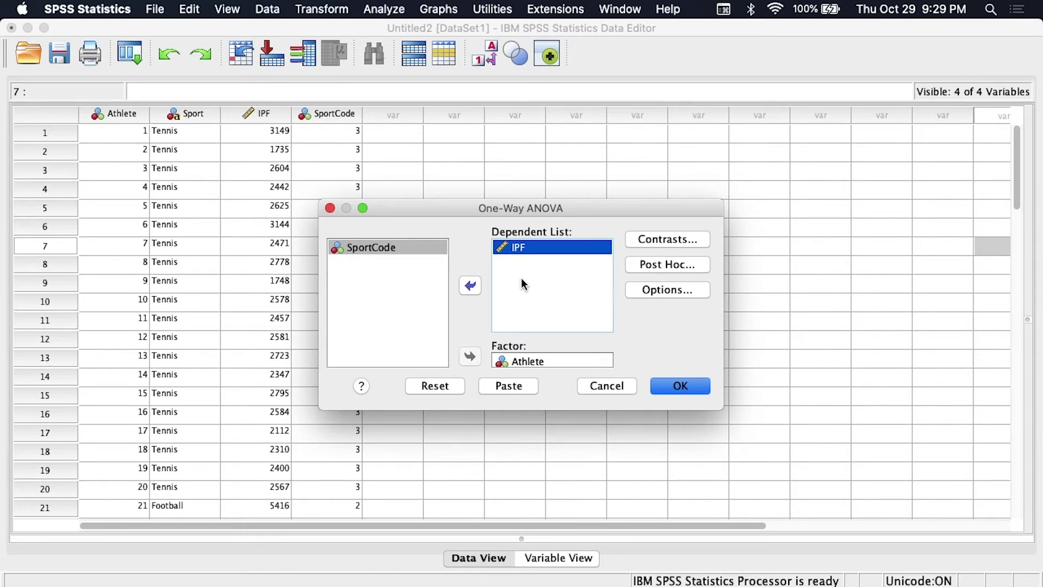
{"action": "left_click", "coordinate": [413, 247]}
{"action": "left_click", "coordinate": [513, 363]}
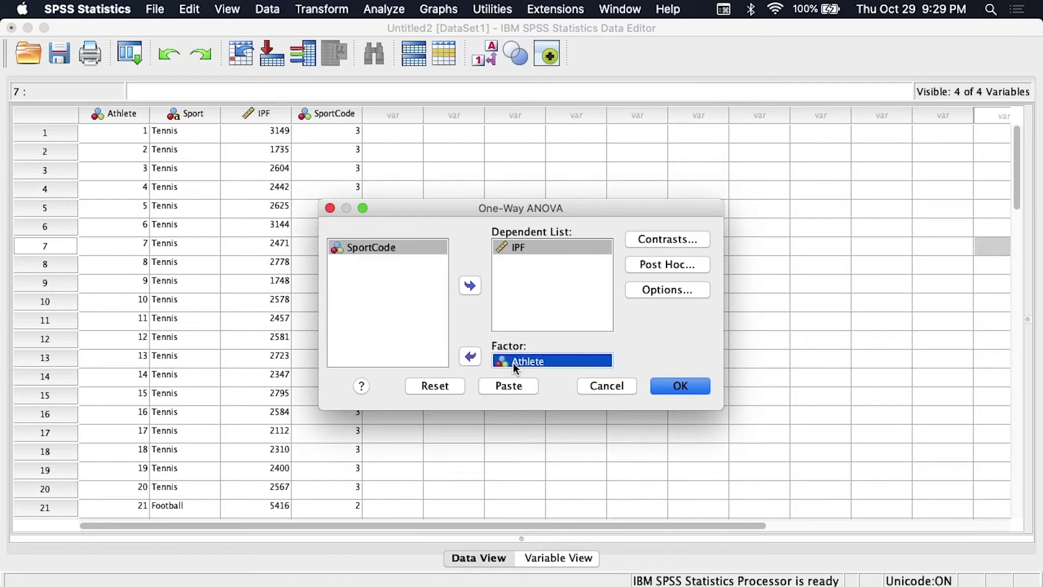
{"action": "double_click", "coordinate": [513, 363]}
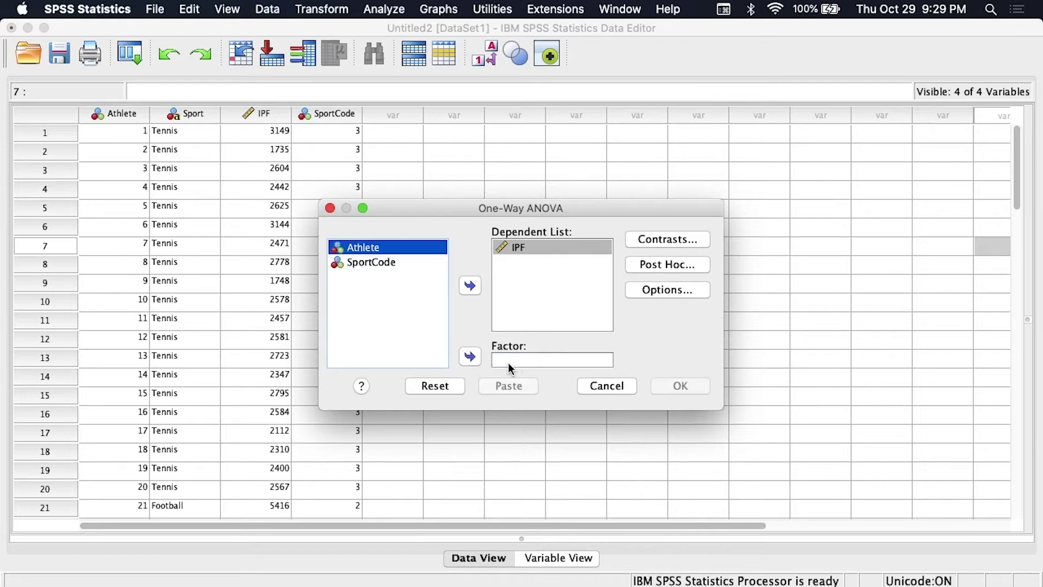
{"action": "left_click", "coordinate": [389, 261]}
{"action": "left_click", "coordinate": [471, 356]}
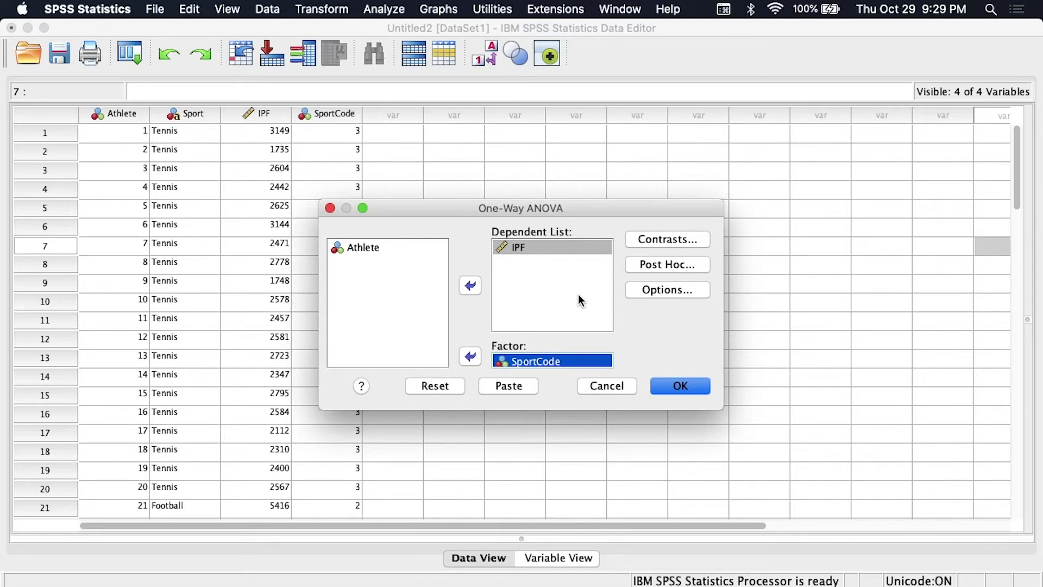
{"action": "left_click", "coordinate": [525, 248]}
- Set post hoc tests to Tukey and Scheffe, removing the trial Bonferroni and LSD choices
{"action": "left_click", "coordinate": [652, 265]}
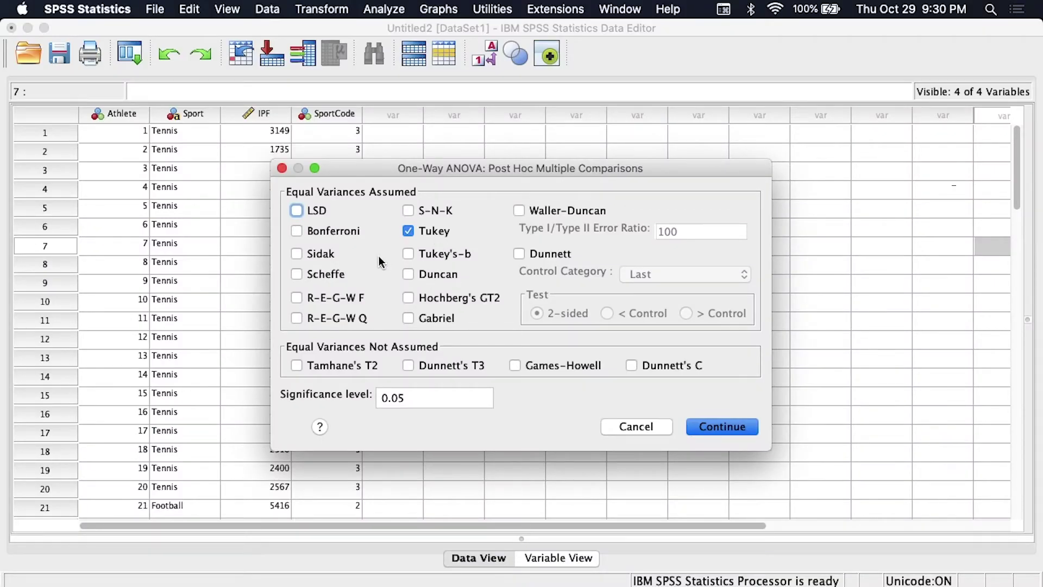
{"action": "left_click", "coordinate": [340, 233]}
{"action": "left_click", "coordinate": [319, 213]}
{"action": "left_click", "coordinate": [336, 276]}
{"action": "left_click", "coordinate": [317, 210]}
{"action": "left_click", "coordinate": [352, 233]}
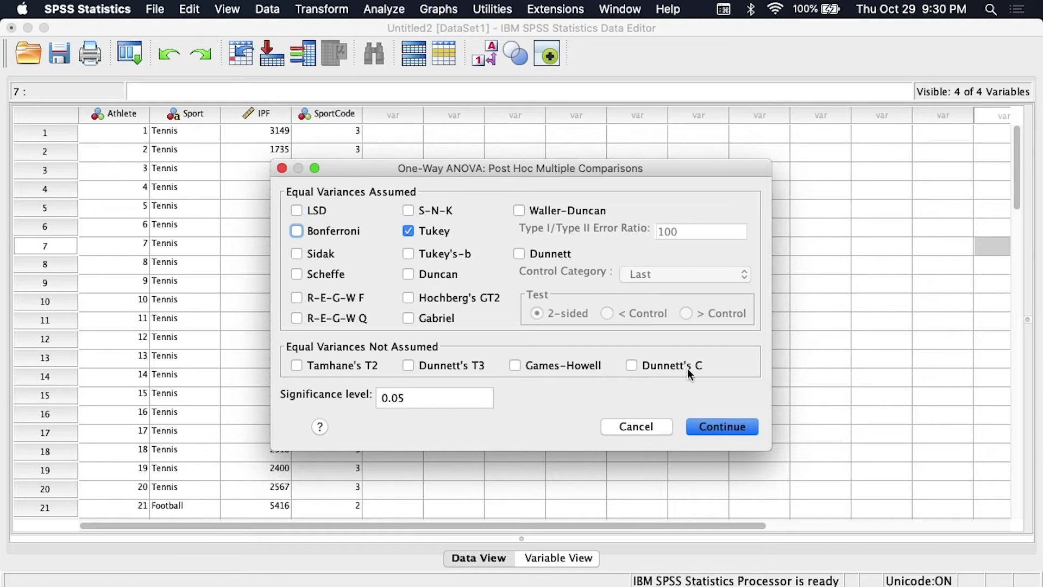
{"action": "left_click", "coordinate": [712, 427]}
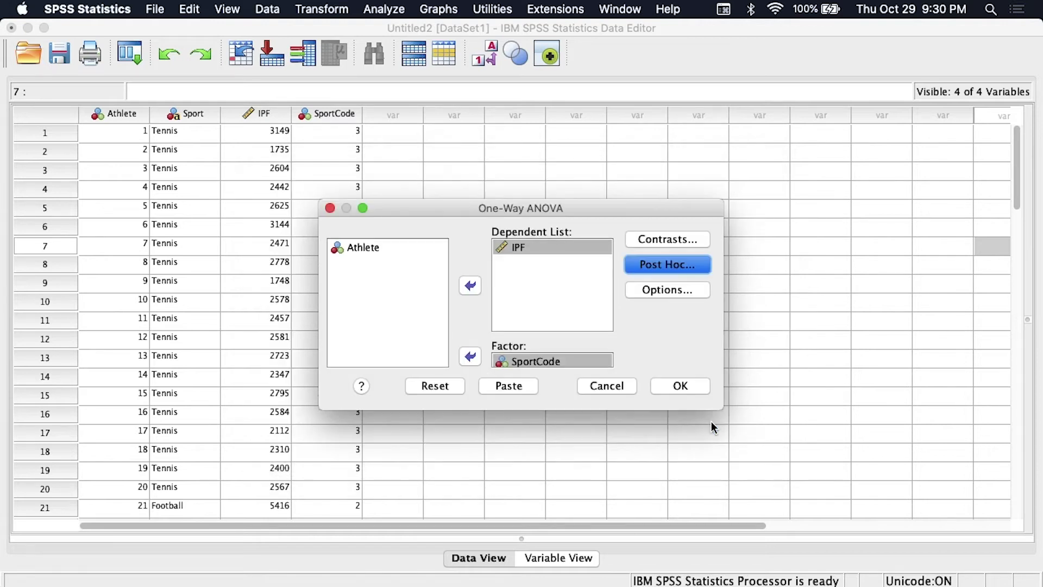
{"action": "left_click", "coordinate": [684, 297]}
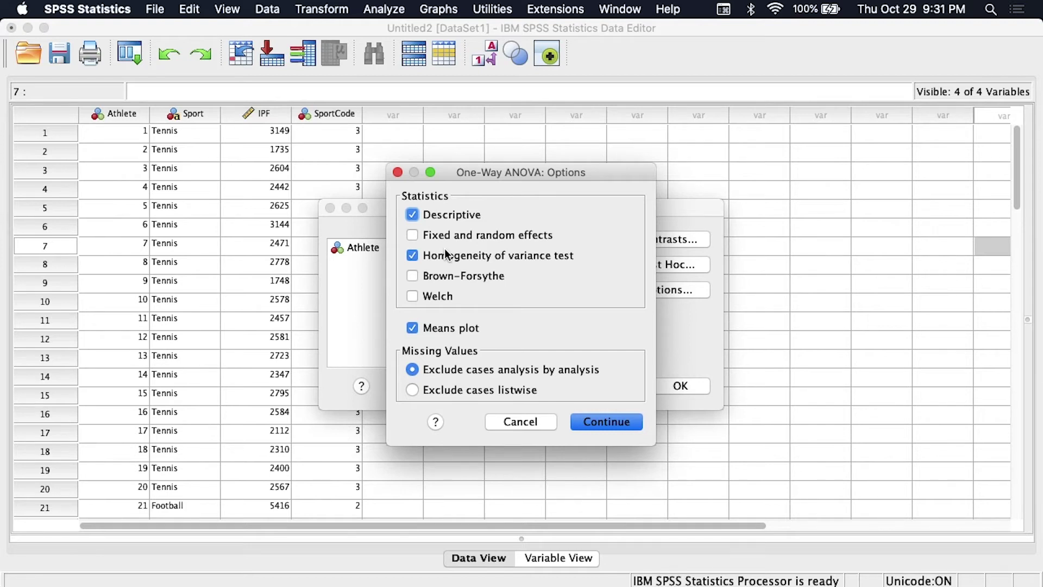
- Confirm the Descriptive, homogeneity of variance test and Means plot options
{"action": "left_click", "coordinate": [604, 425]}
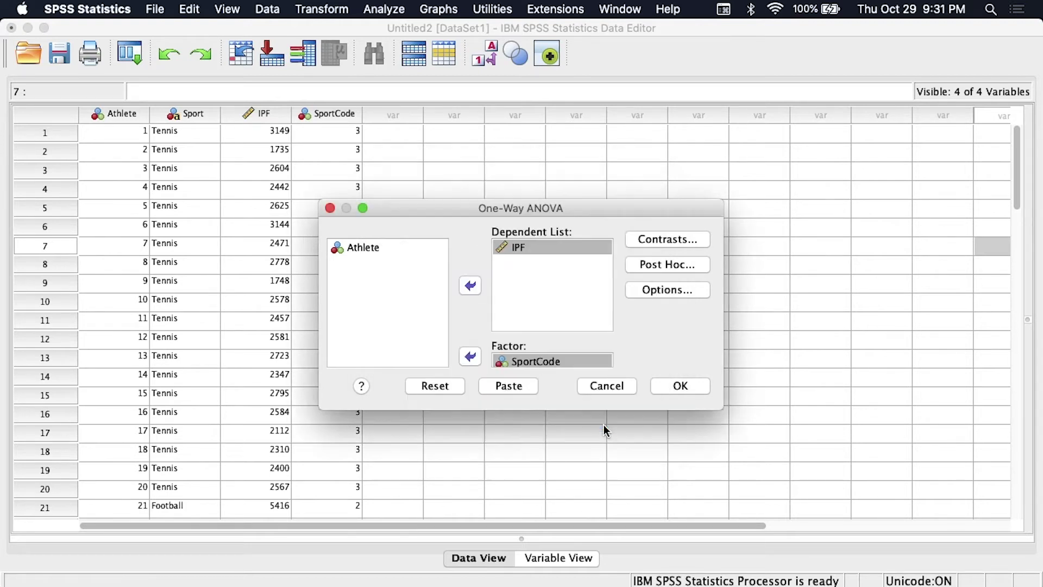
- Run the ANOVA and review the Descriptives, Levene and ANOVA tables (F = 384.614)
{"action": "left_click", "coordinate": [668, 391]}
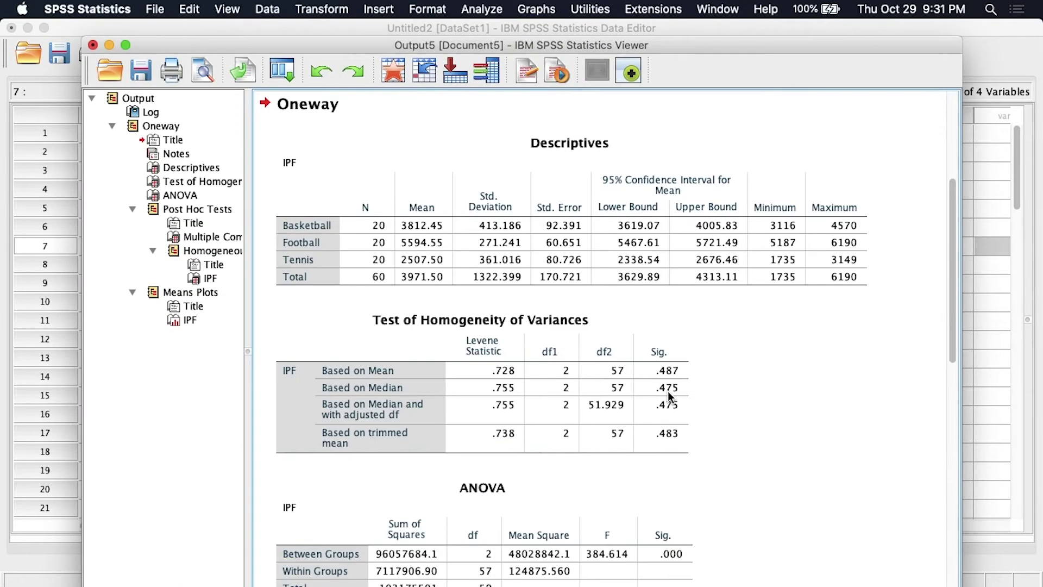
{"action": "left_click", "coordinate": [400, 278]}
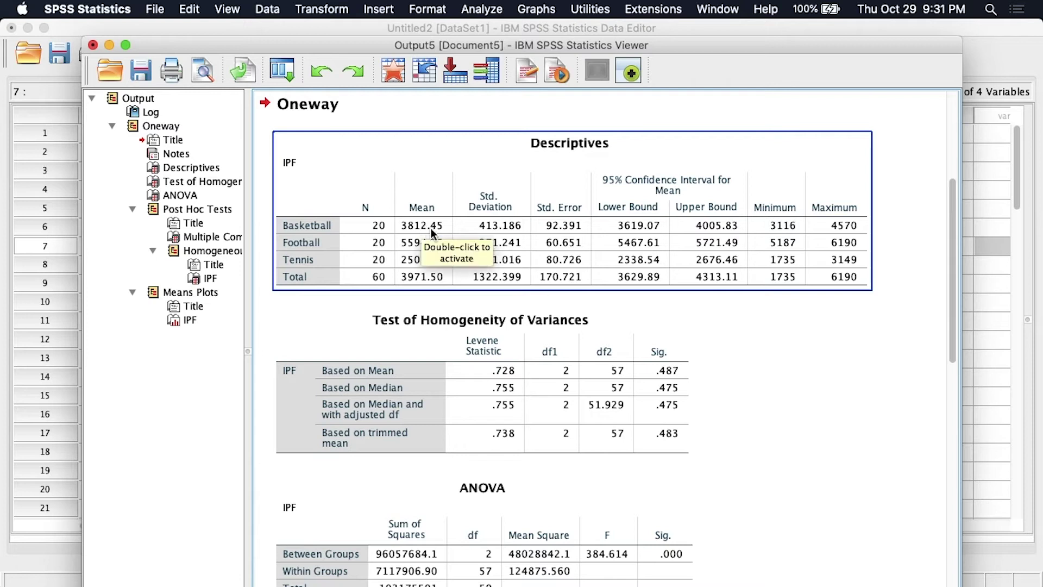
{"action": "left_click", "coordinate": [442, 313]}
{"action": "left_click", "coordinate": [441, 303]}
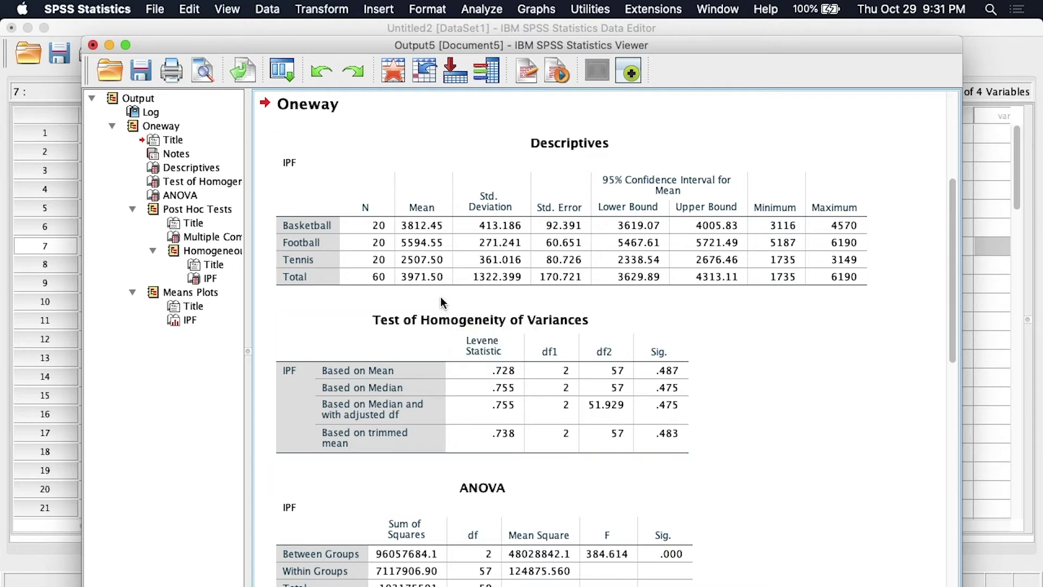
{"action": "left_click", "coordinate": [424, 250]}
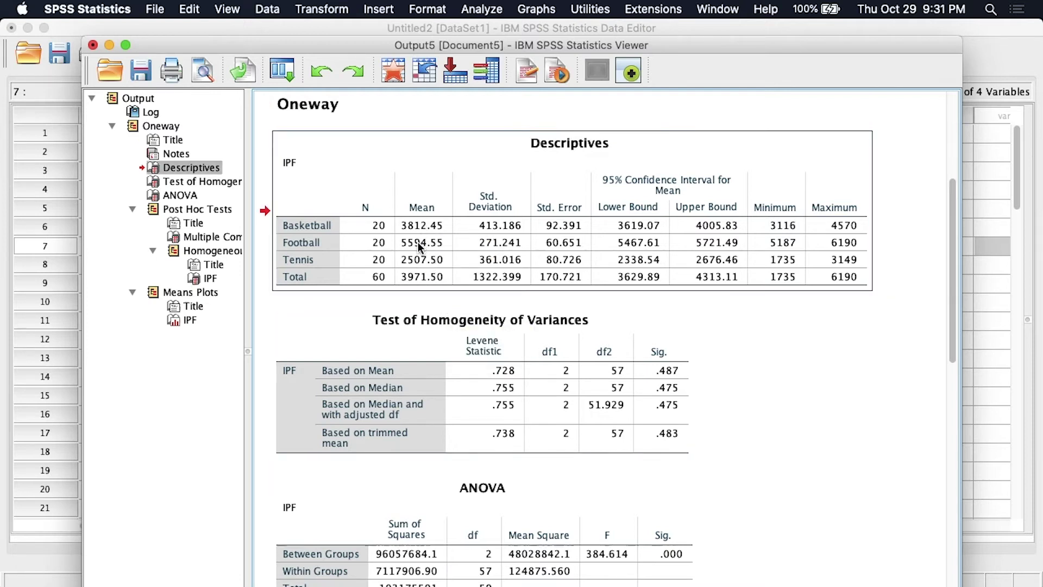
{"action": "double_click", "coordinate": [423, 250]}
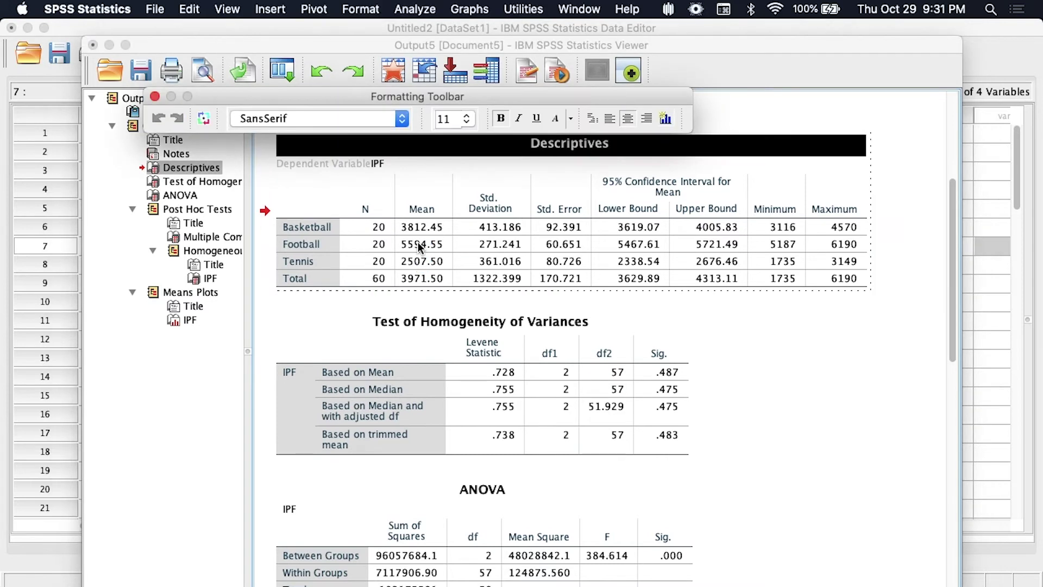
{"action": "left_click", "coordinate": [154, 96]}
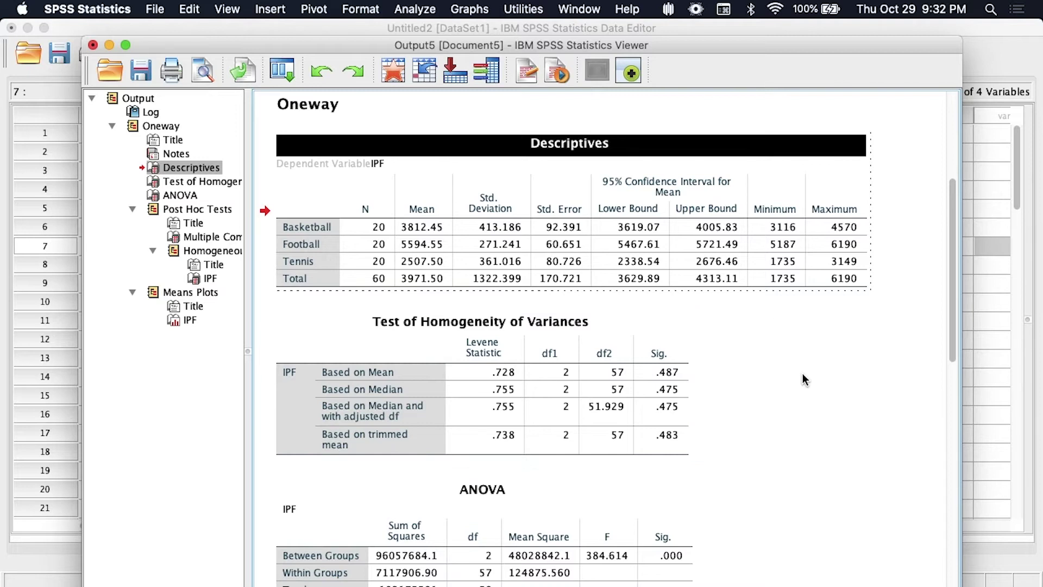
{"action": "scroll", "coordinate": [804, 380], "scroll_direction": "down", "scroll_amount": 5}
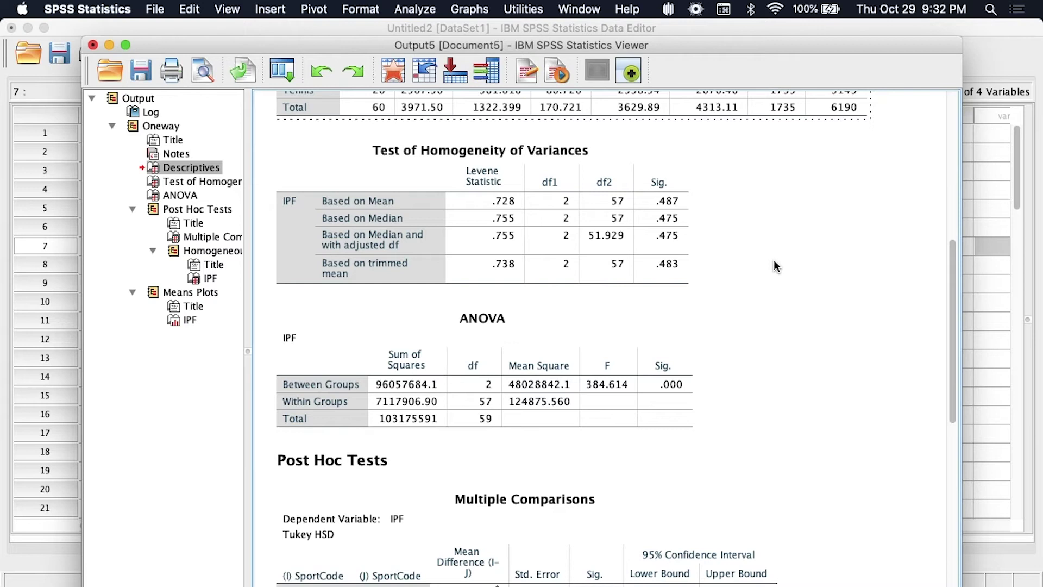
{"action": "scroll", "coordinate": [716, 282], "scroll_direction": "down", "scroll_amount": 3}
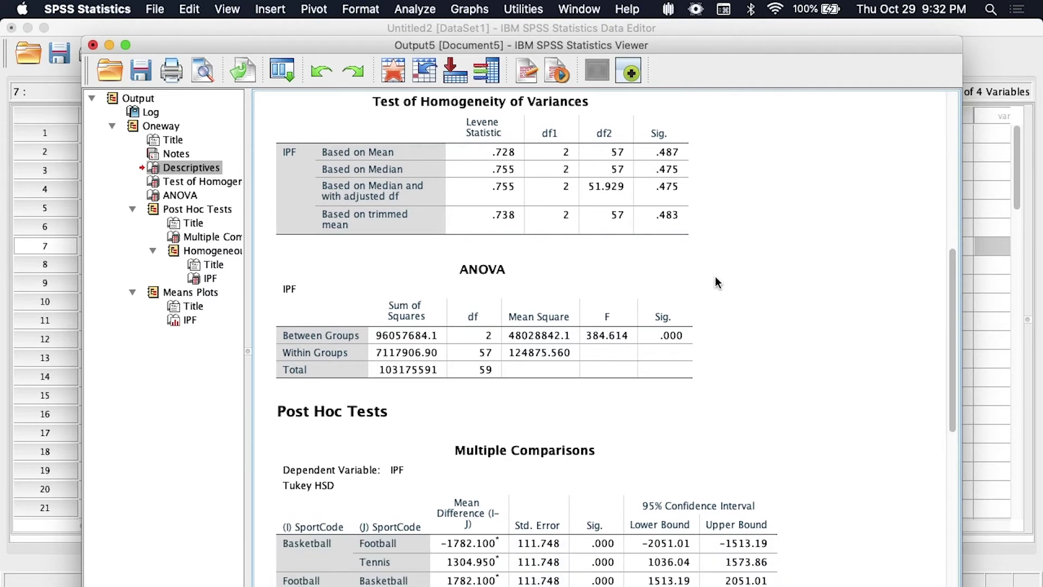
{"action": "scroll", "coordinate": [716, 282], "scroll_direction": "down", "scroll_amount": 8}
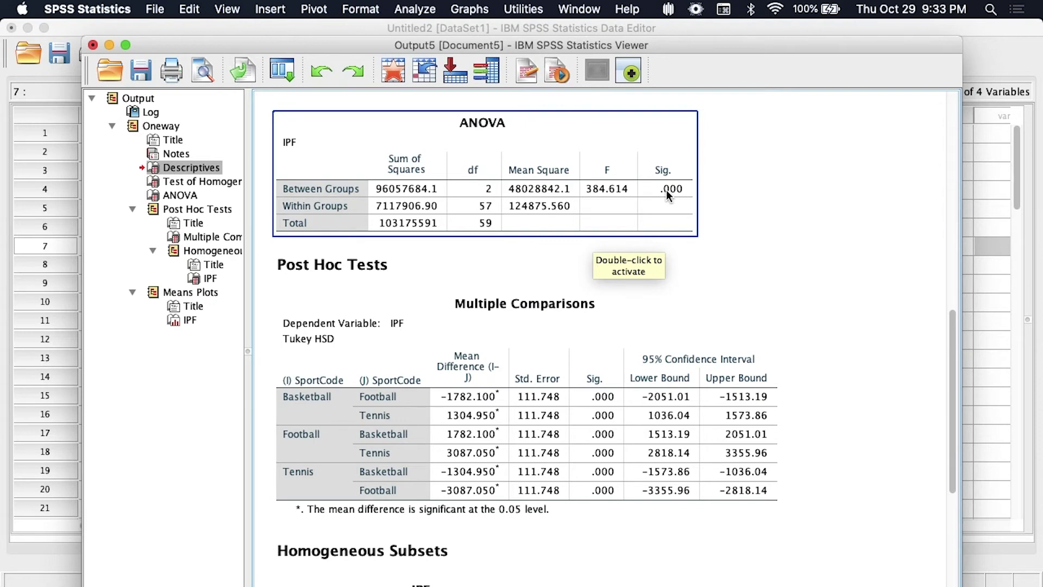
{"action": "scroll", "coordinate": [664, 185], "scroll_direction": "up", "scroll_amount": 6}
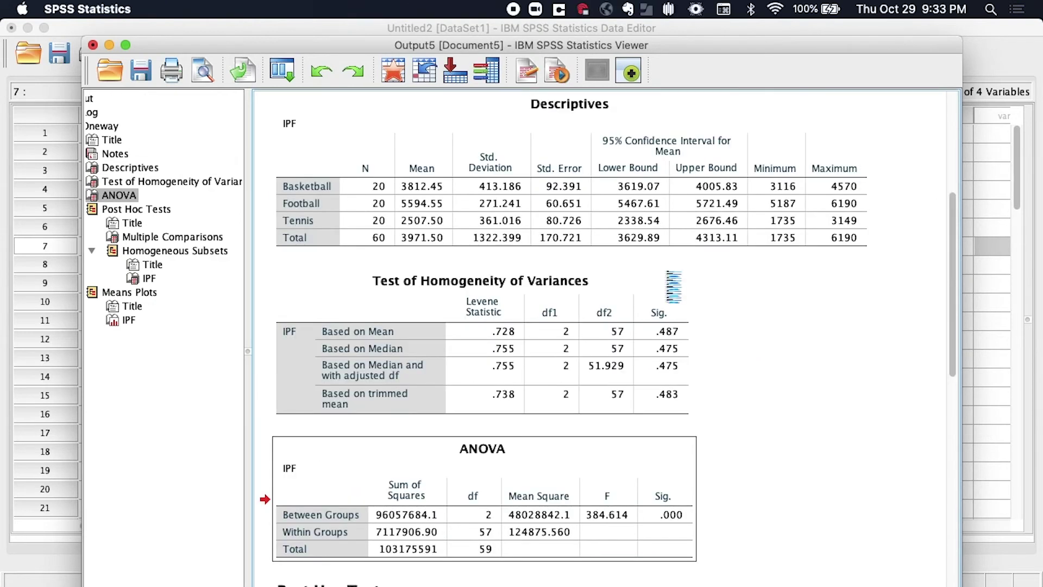
{"action": "left_click", "coordinate": [666, 277]}
{"action": "double_click", "coordinate": [670, 515]}
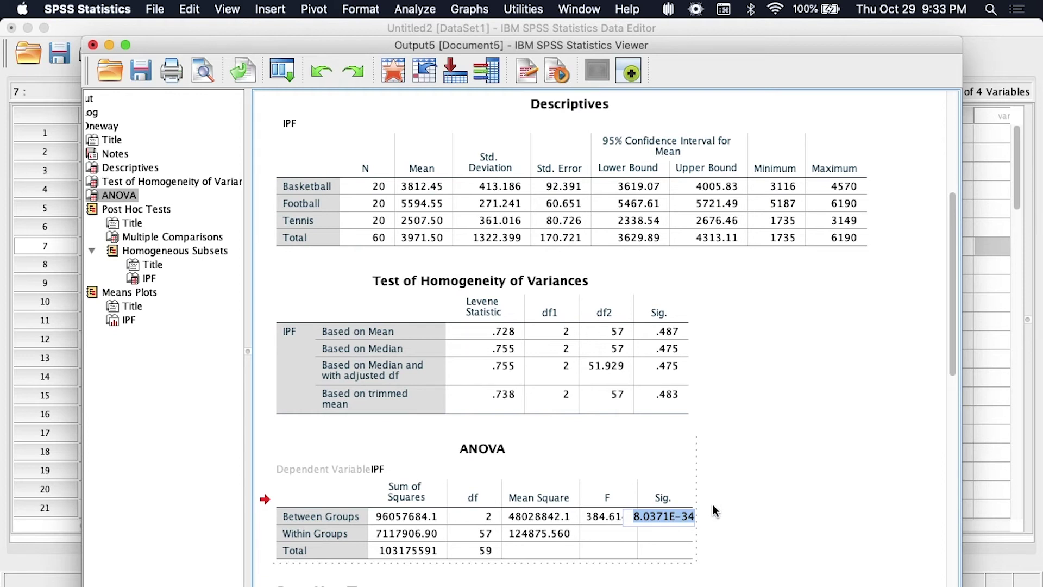
{"action": "left_click", "coordinate": [763, 500]}
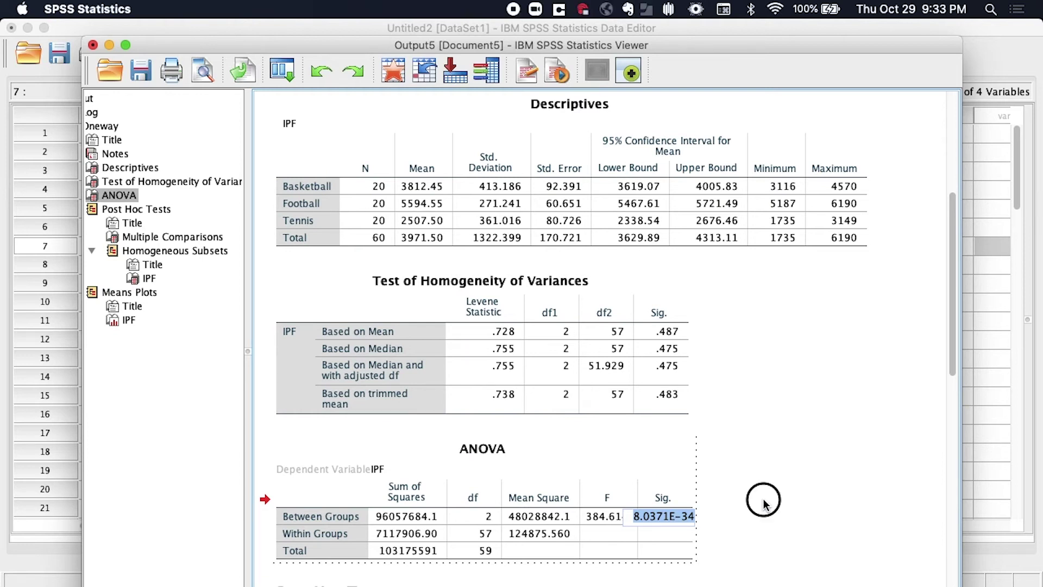
{"action": "scroll", "coordinate": [706, 435], "scroll_direction": "down", "scroll_amount": 5}
{"action": "left_click", "coordinate": [598, 328]}
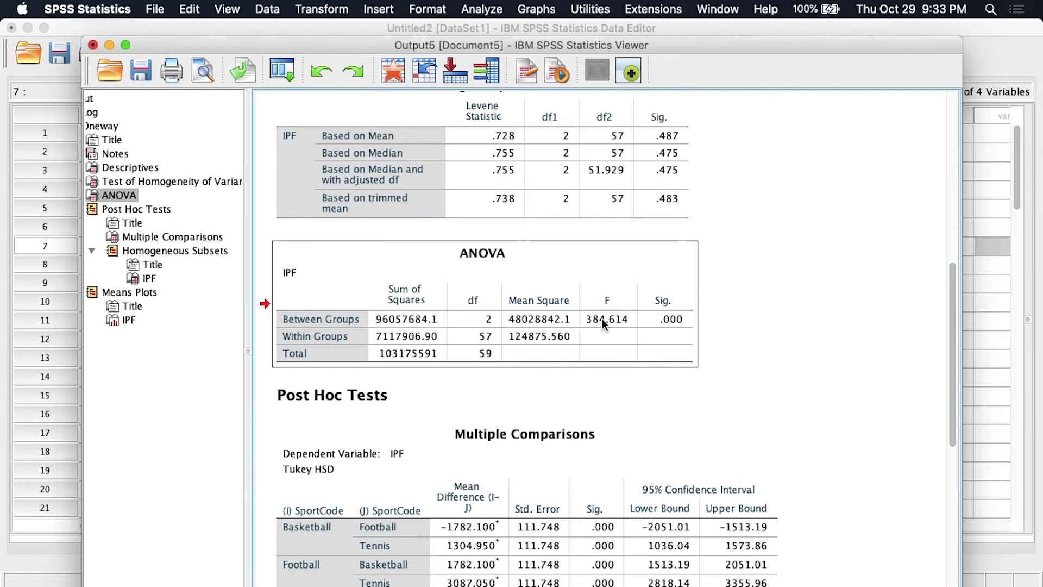
{"action": "left_click", "coordinate": [602, 318]}
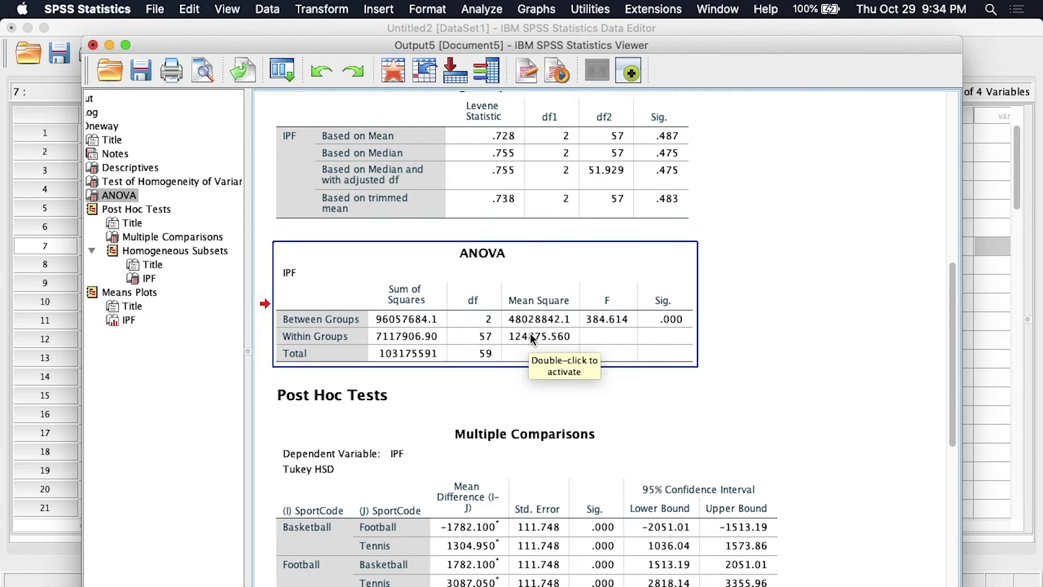
{"action": "scroll", "coordinate": [533, 338], "scroll_direction": "down", "scroll_amount": 1}
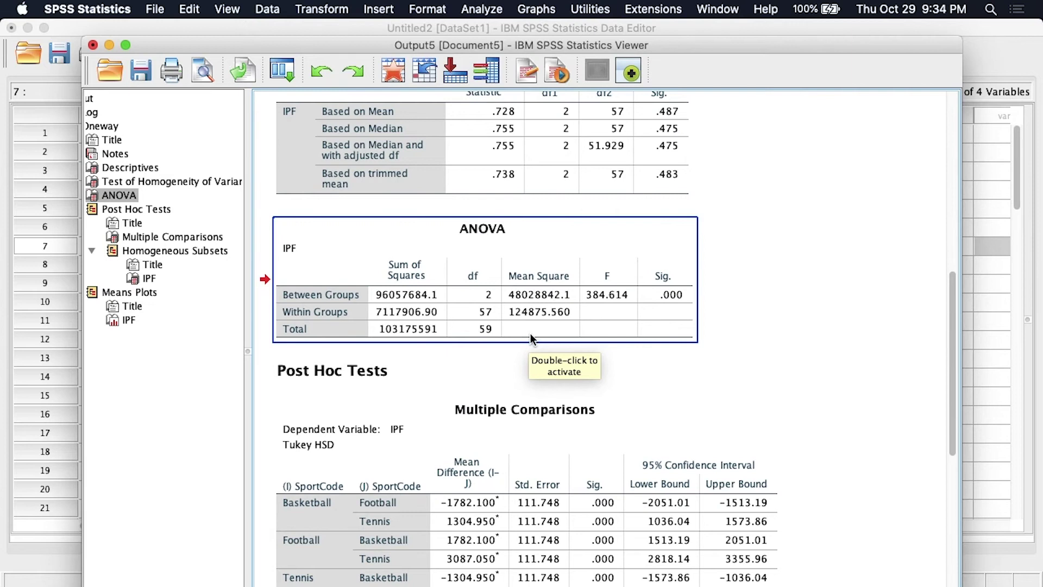
{"action": "left_click", "coordinate": [505, 369]}
{"action": "scroll", "coordinate": [487, 380], "scroll_direction": "down", "scroll_amount": 4}
{"action": "left_click", "coordinate": [488, 380]}
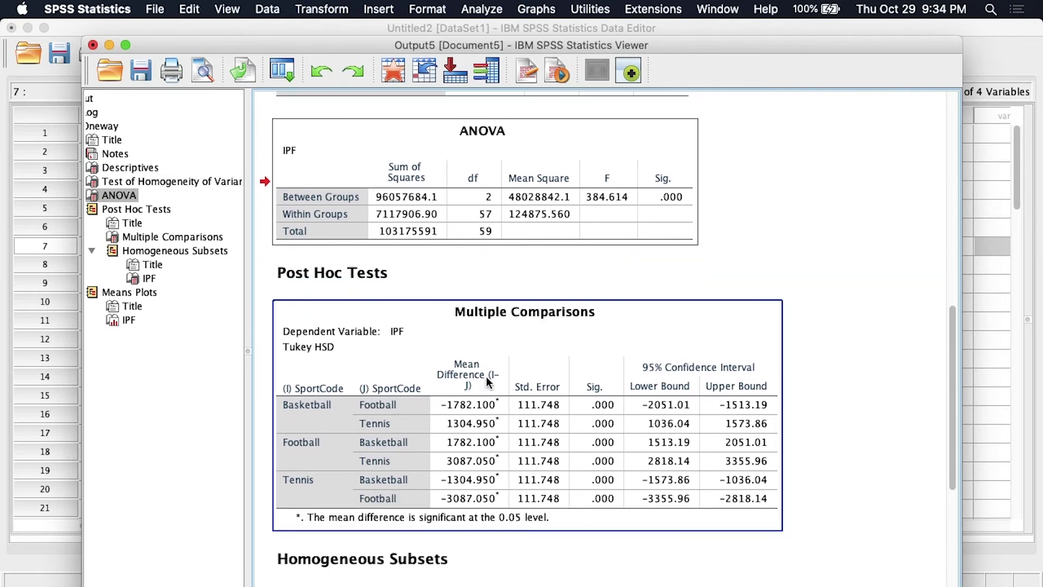
{"action": "scroll", "coordinate": [488, 380], "scroll_direction": "down", "scroll_amount": 4}
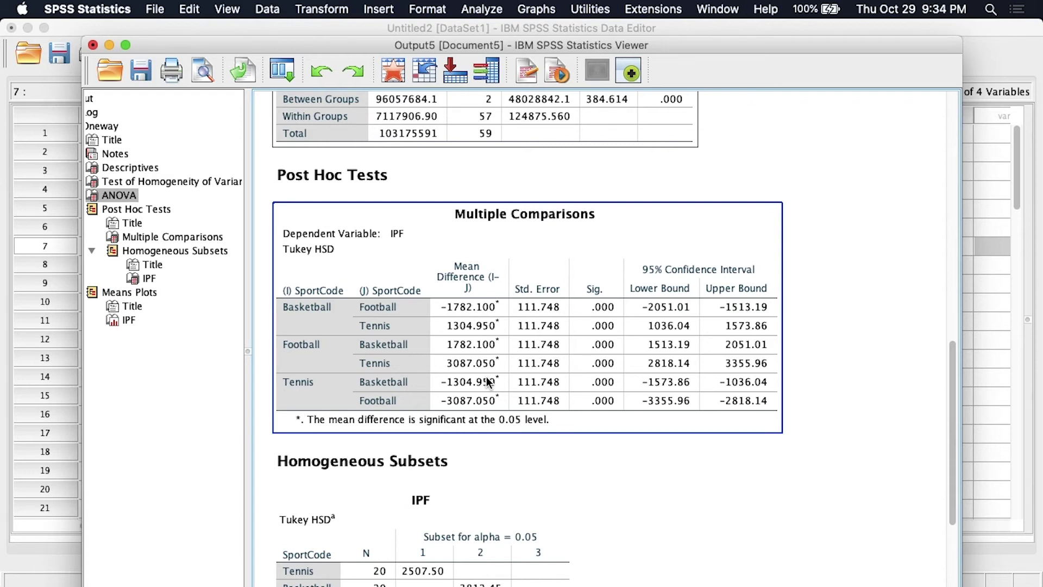
{"action": "scroll", "coordinate": [488, 382], "scroll_direction": "down", "scroll_amount": 3}
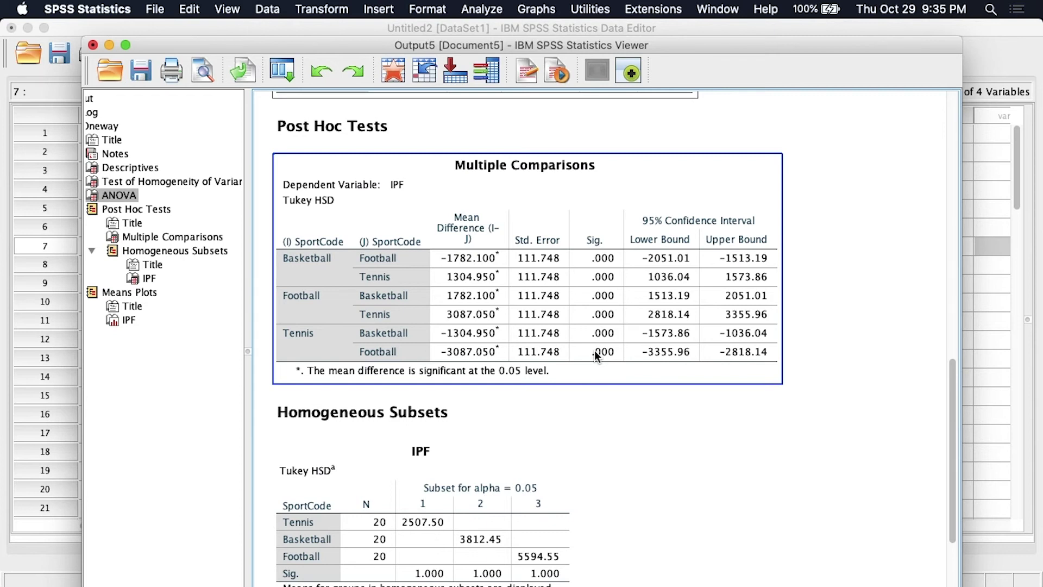
{"action": "scroll", "coordinate": [595, 356], "scroll_direction": "down", "scroll_amount": 4}
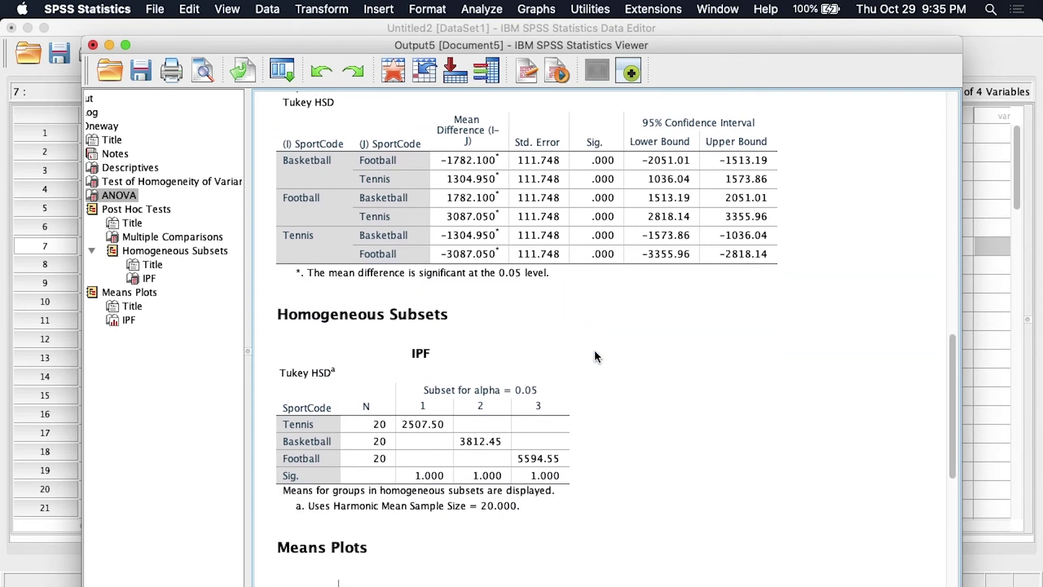
- Scroll down the output to the Means Plots chart
{"action": "scroll", "coordinate": [595, 356], "scroll_direction": "down", "scroll_amount": 12}
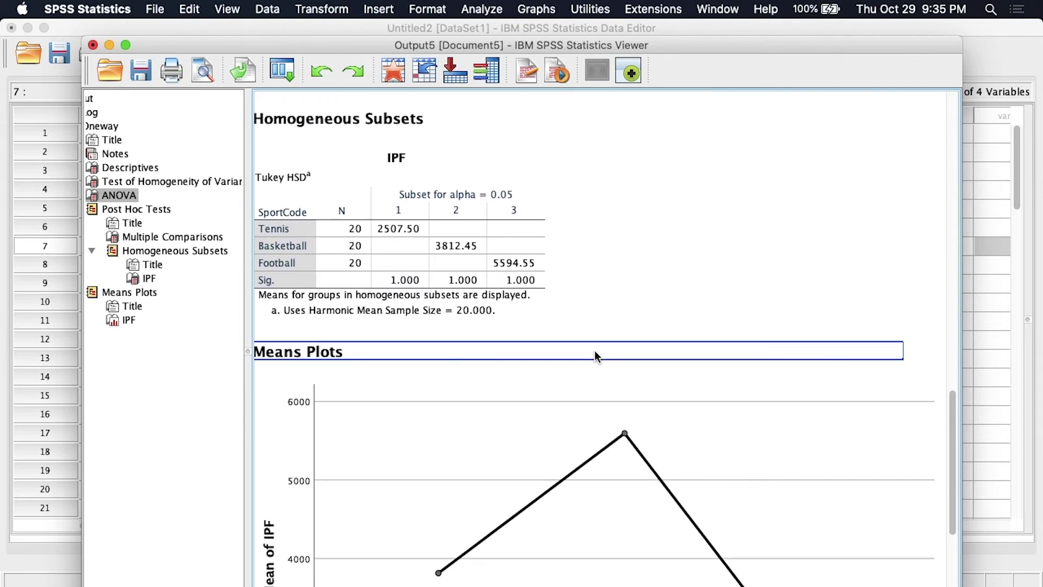
{"action": "scroll", "coordinate": [594, 356], "scroll_direction": "down", "scroll_amount": 4}
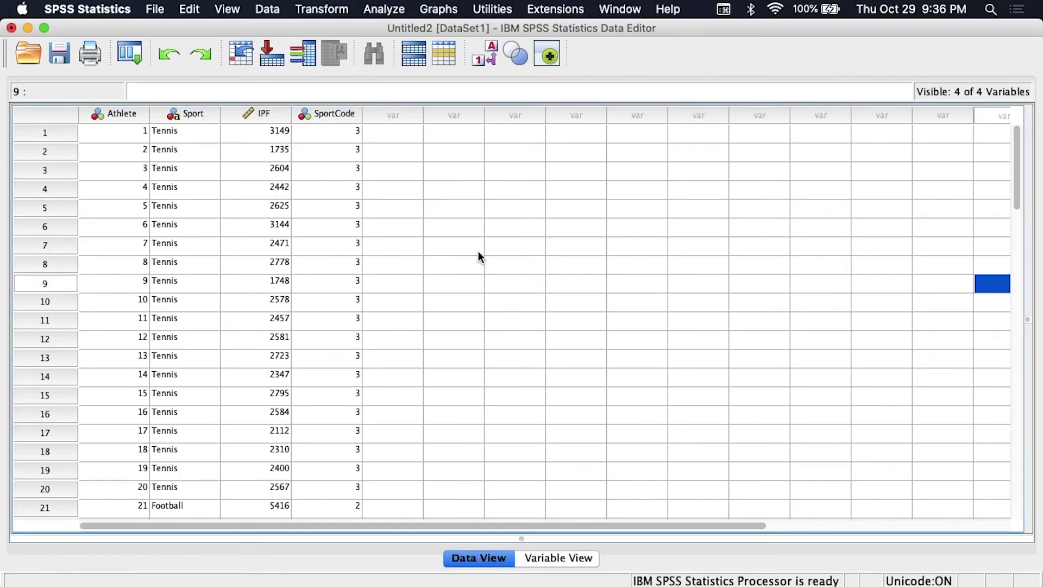
- Start a GLM Univariate analysis with IPF as the dependent variable and Sport as fixed factor
{"action": "left_click", "coordinate": [380, 10]}
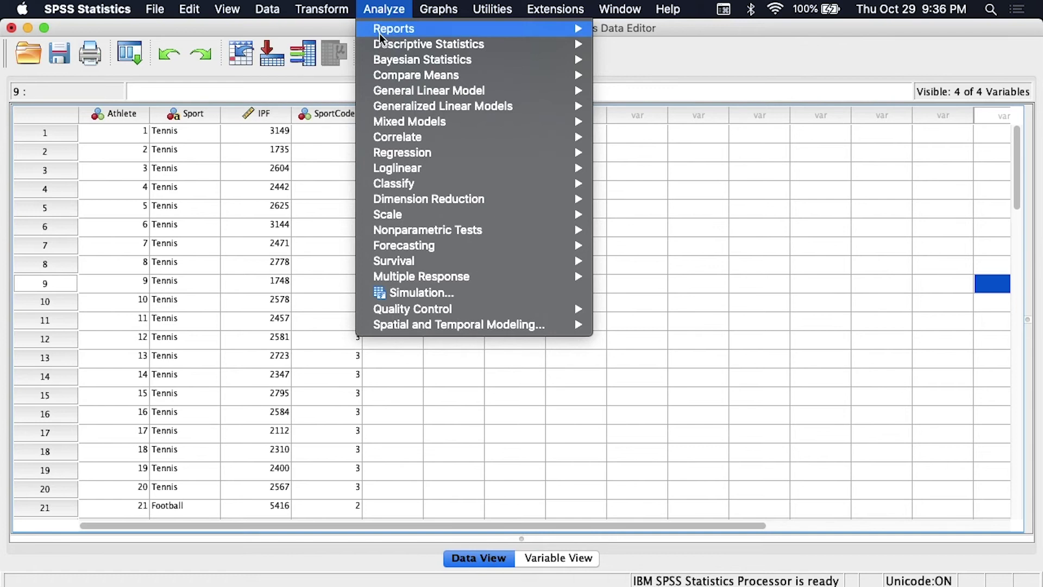
{"action": "mouse_move", "coordinate": [399, 152]}
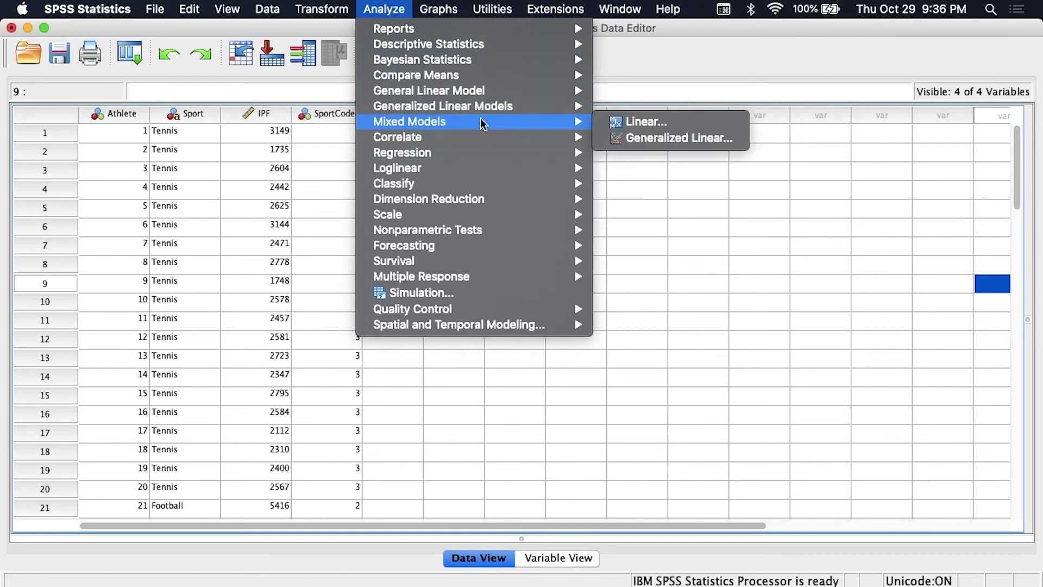
{"action": "mouse_move", "coordinate": [521, 101]}
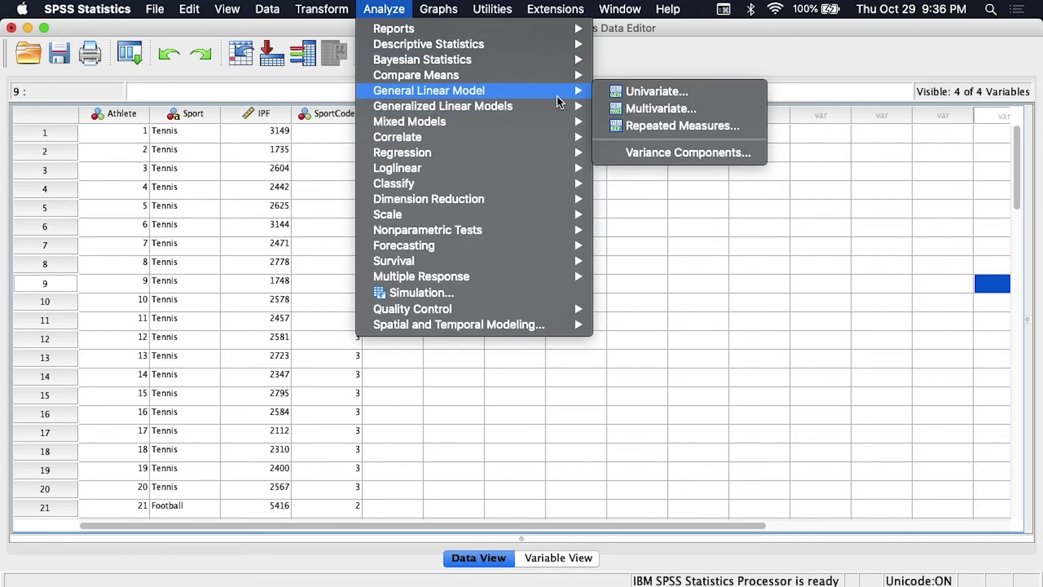
{"action": "left_click", "coordinate": [624, 92]}
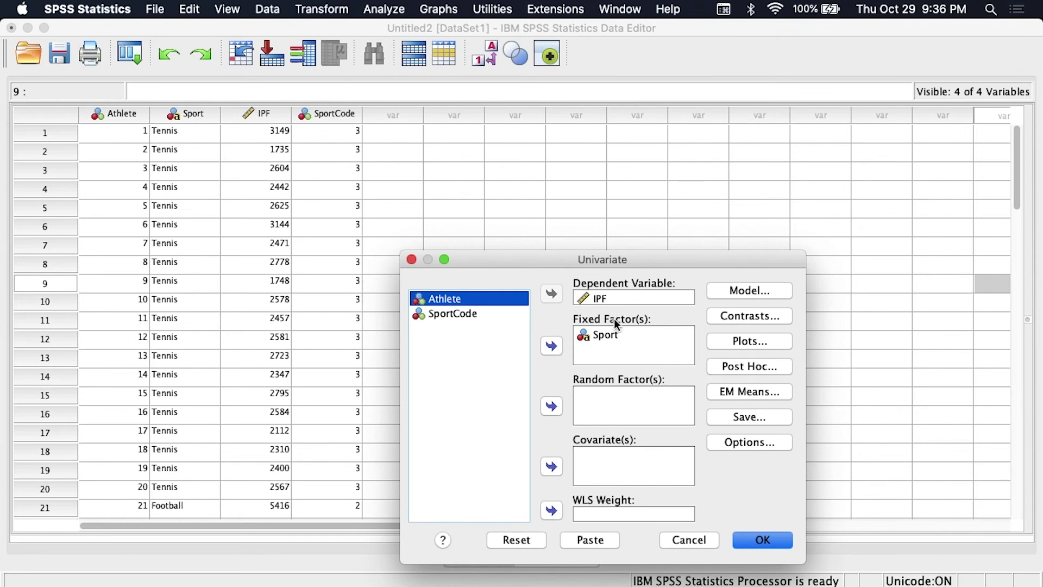
{"action": "left_click", "coordinate": [599, 298]}
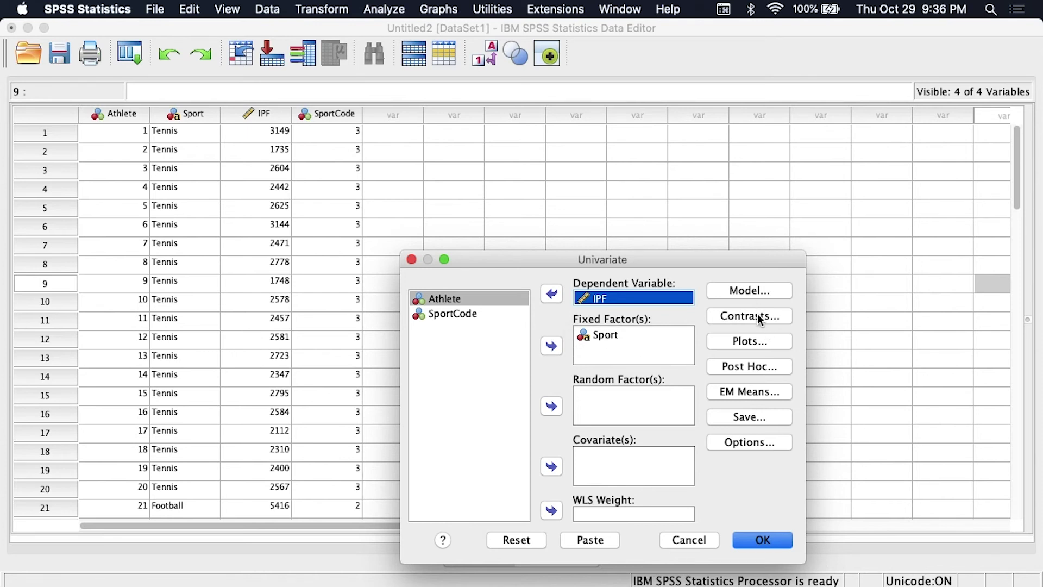
- Add a Sport profile plot with error bars and a grand-mean reference line
{"action": "left_click", "coordinate": [750, 340]}
{"action": "left_click", "coordinate": [601, 219]}
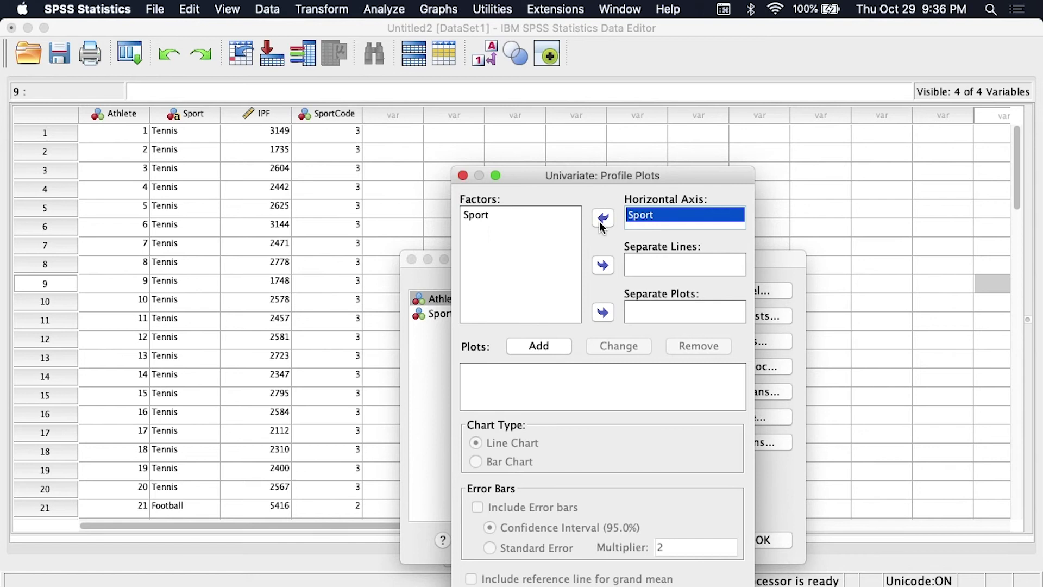
{"action": "left_click", "coordinate": [568, 347]}
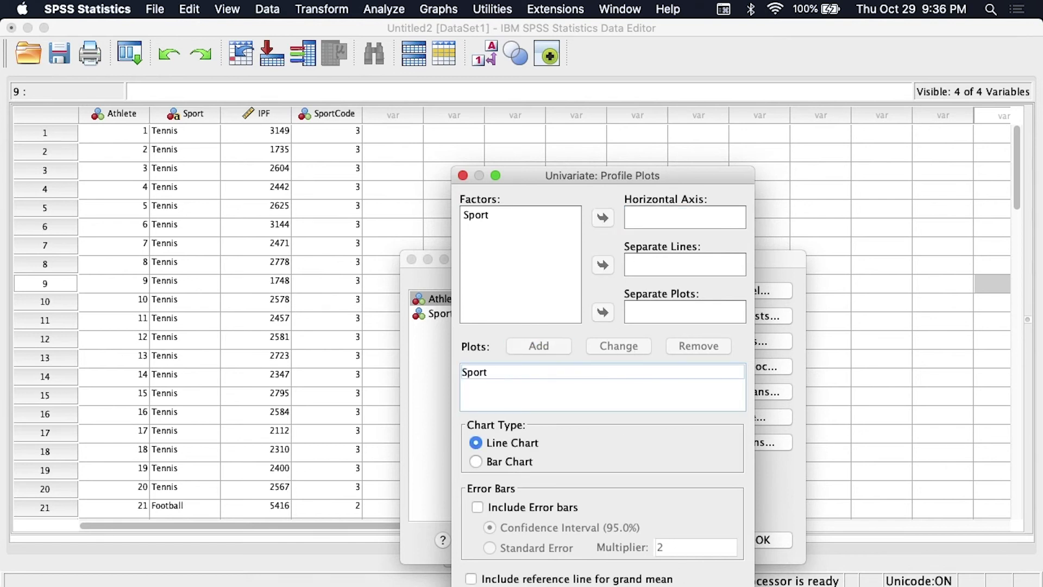
{"action": "left_click_drag", "start_coordinate": [639, 180], "coordinate": [618, 75]}
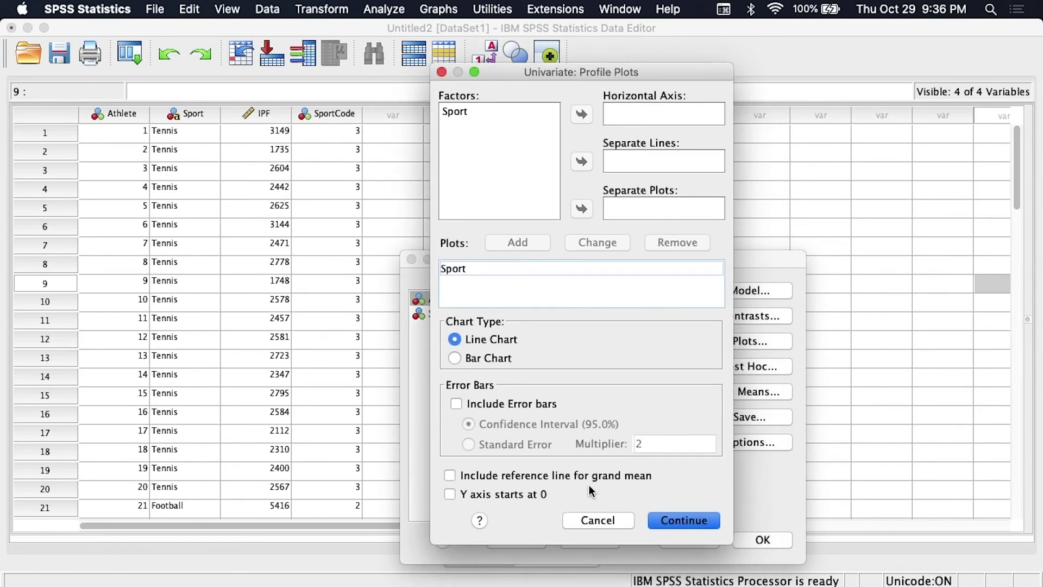
{"action": "left_click", "coordinate": [577, 476]}
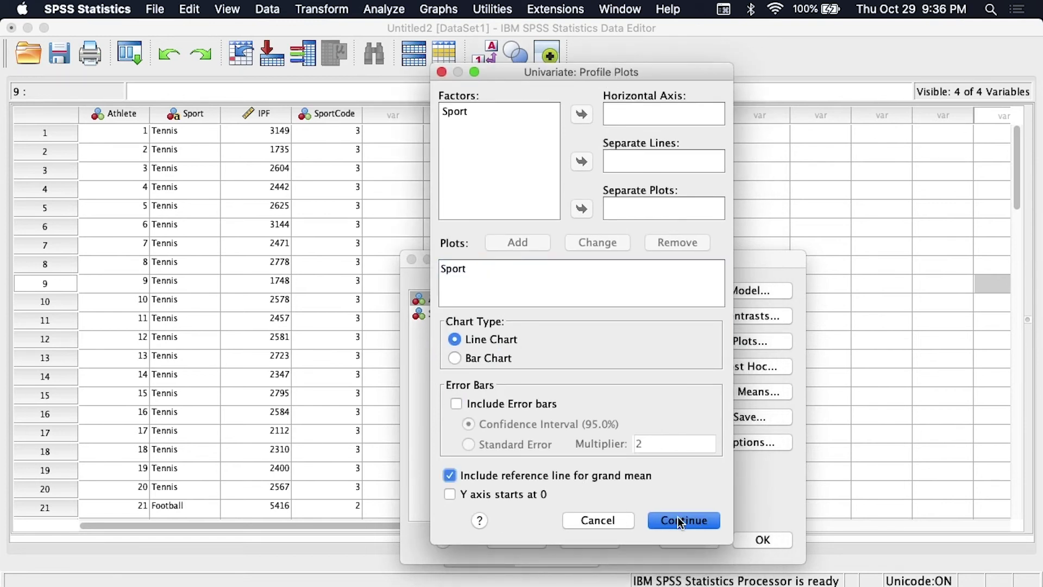
{"action": "left_click", "coordinate": [511, 406]}
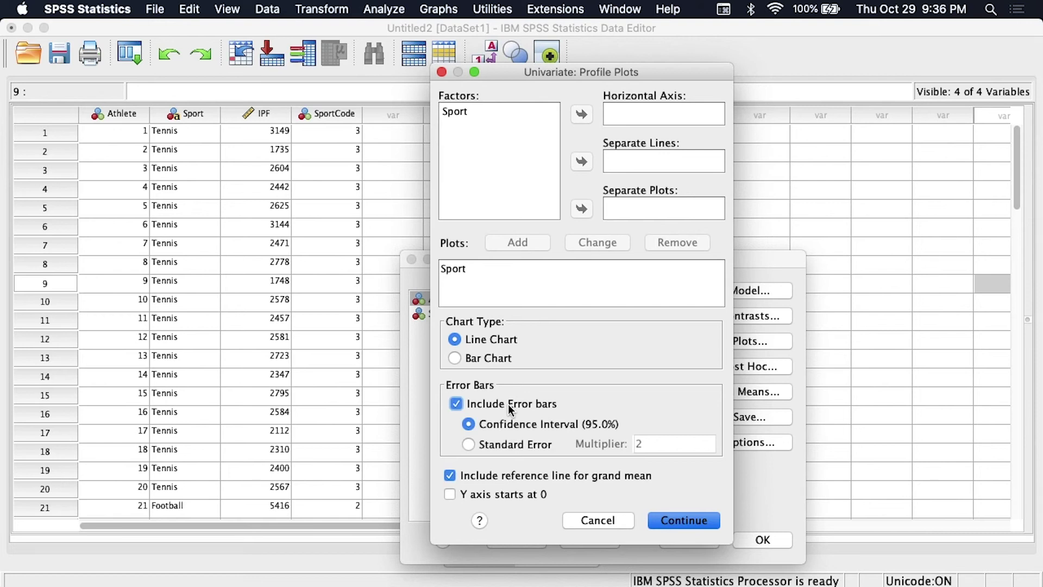
{"action": "left_click", "coordinate": [701, 521]}
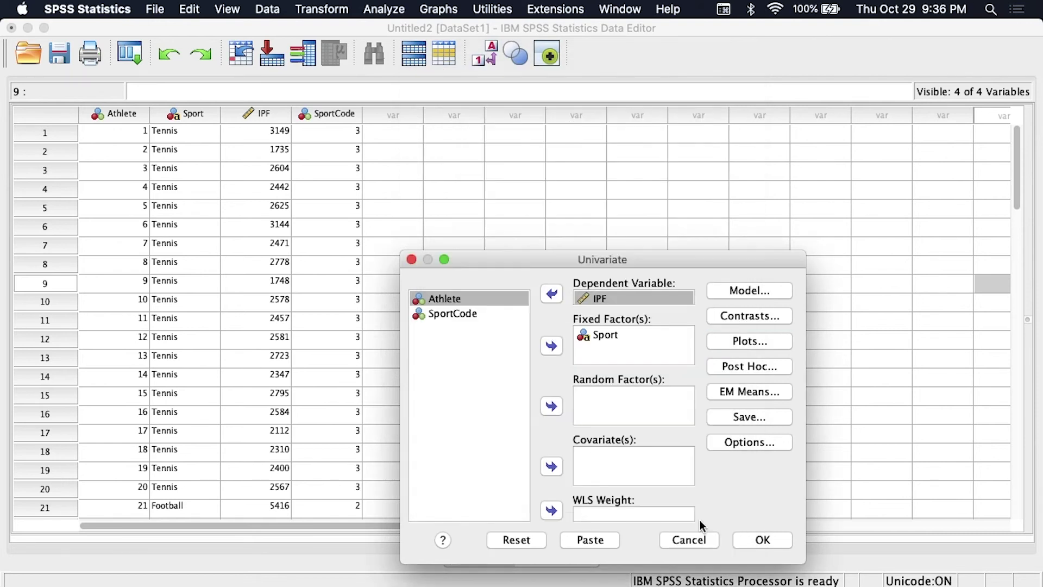
- Request Tukey post hoc tests for Sport and run the univariate ANOVA
{"action": "left_click", "coordinate": [762, 367]}
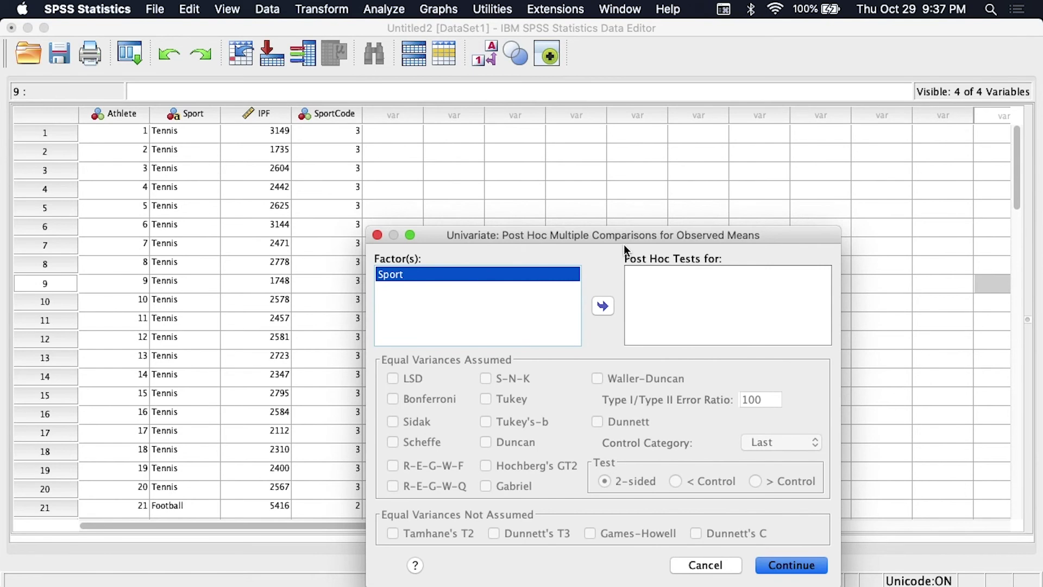
{"action": "left_click_drag", "start_coordinate": [618, 236], "coordinate": [590, 183]}
{"action": "left_click", "coordinate": [574, 250]}
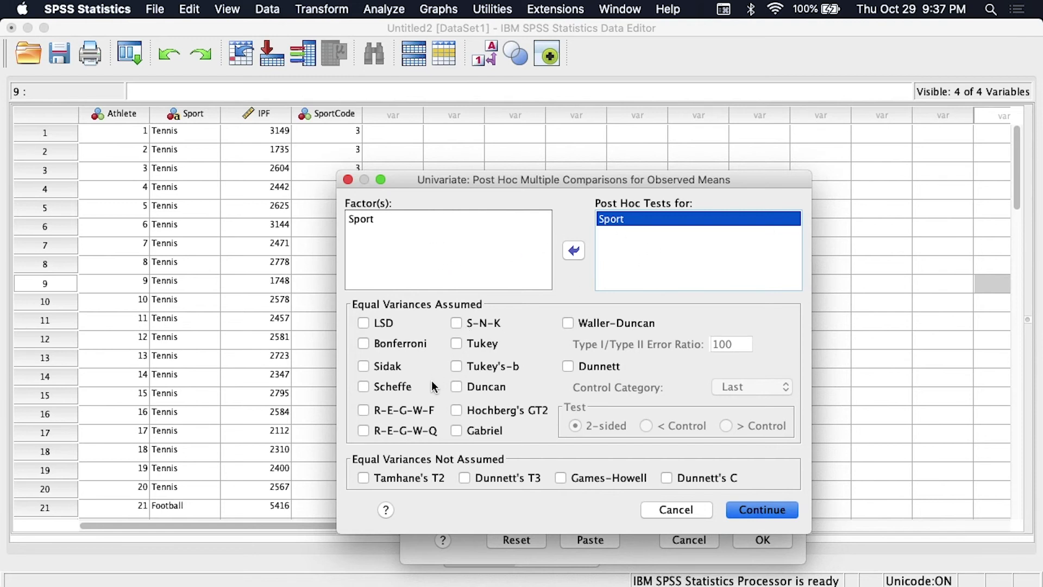
{"action": "left_click", "coordinate": [457, 342]}
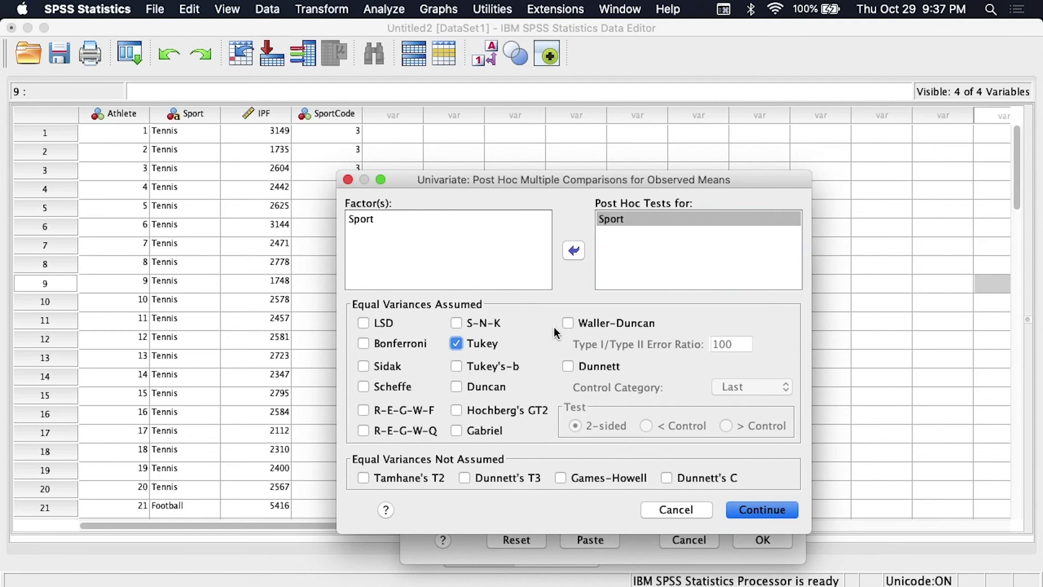
{"action": "left_click", "coordinate": [764, 510]}
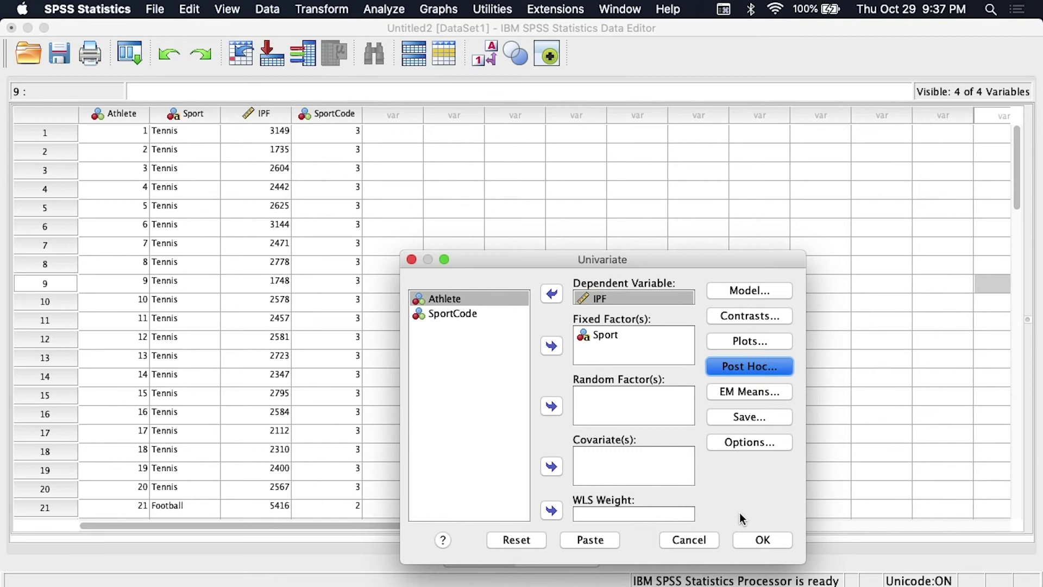
{"action": "left_click", "coordinate": [762, 539]}
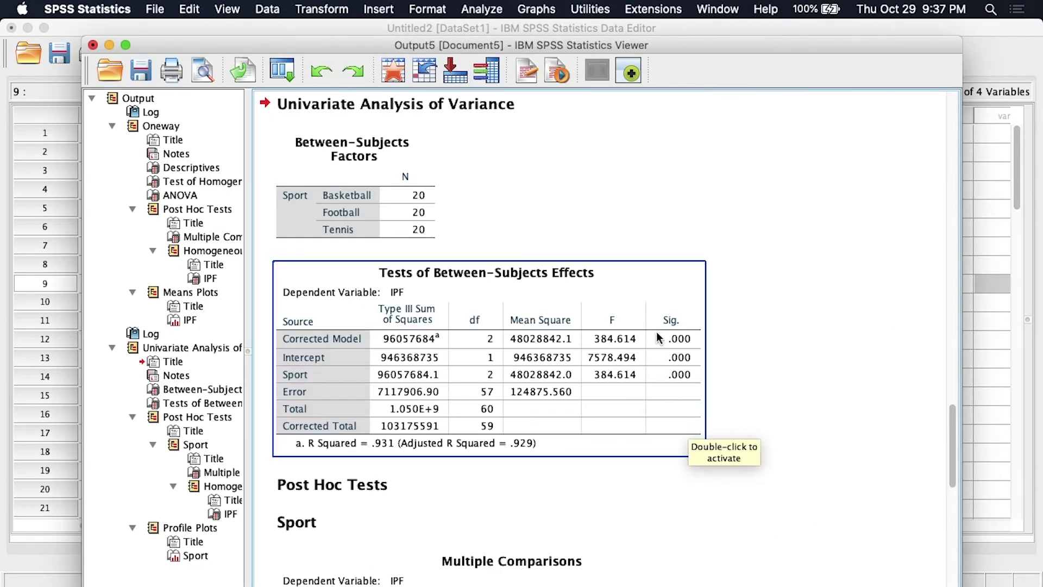
{"action": "scroll", "coordinate": [658, 338], "scroll_direction": "down", "scroll_amount": 3}
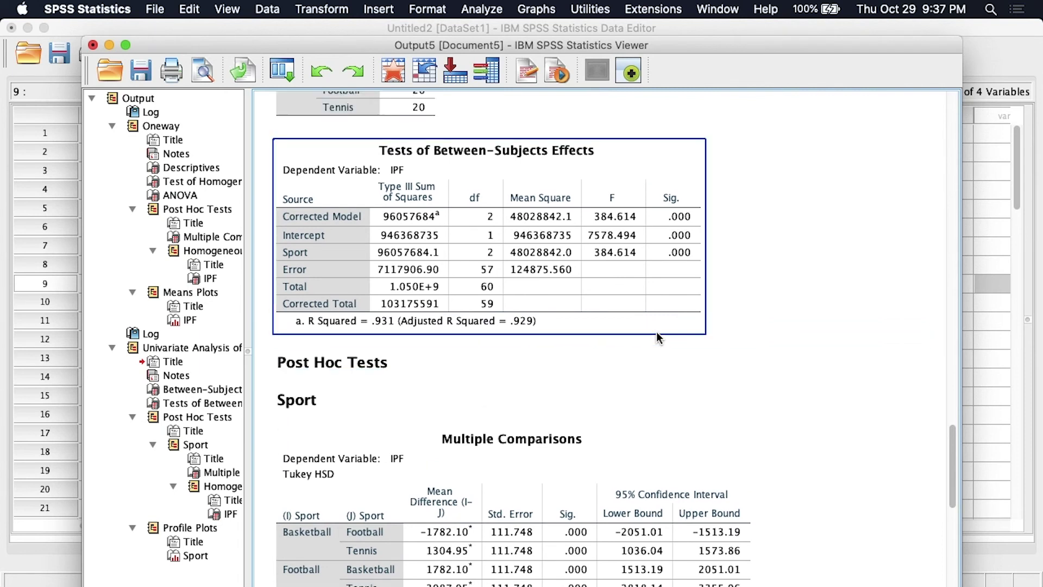
{"action": "scroll", "coordinate": [657, 338], "scroll_direction": "up", "scroll_amount": 5}
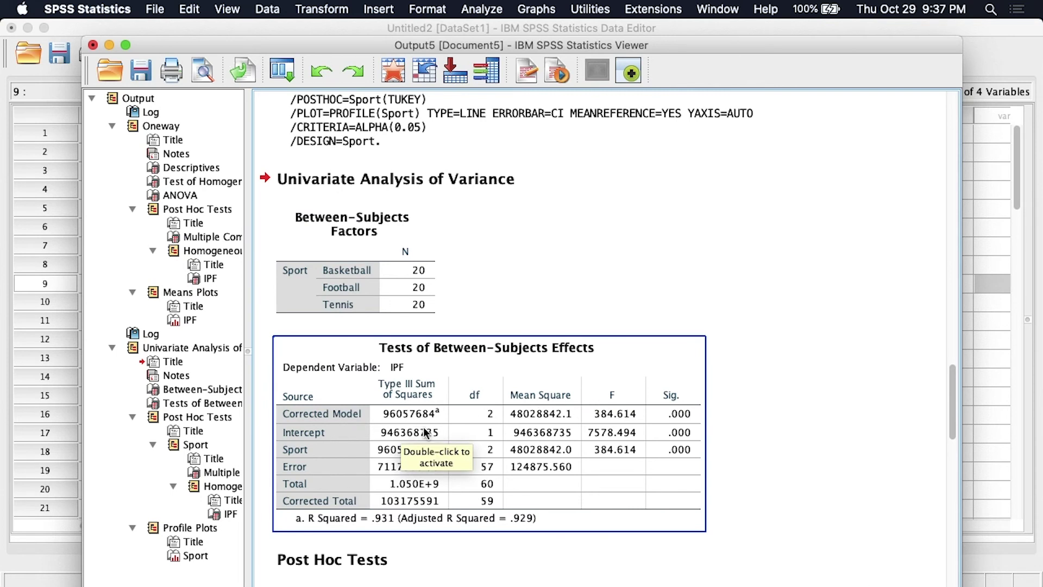
{"action": "left_click", "coordinate": [304, 452]}
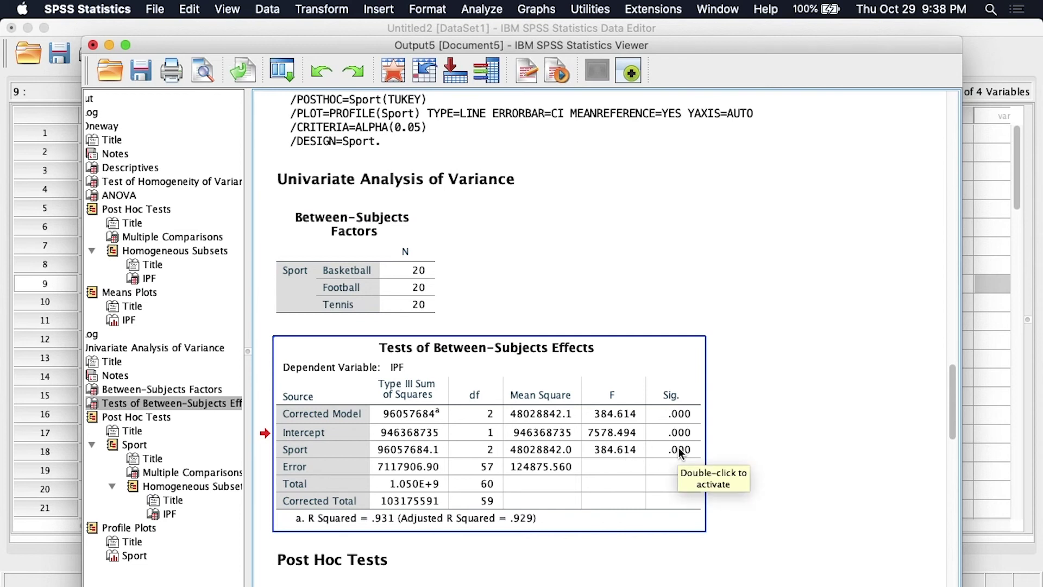
{"action": "scroll", "coordinate": [674, 456], "scroll_direction": "down", "scroll_amount": 2}
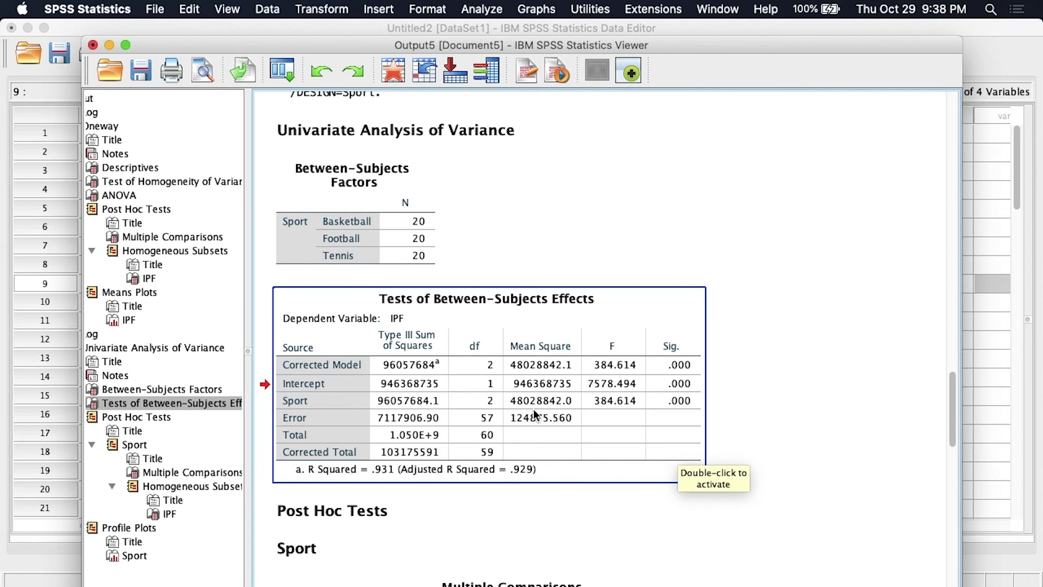
{"action": "scroll", "coordinate": [534, 413], "scroll_direction": "down", "scroll_amount": 4}
{"action": "left_click", "coordinate": [534, 414]}
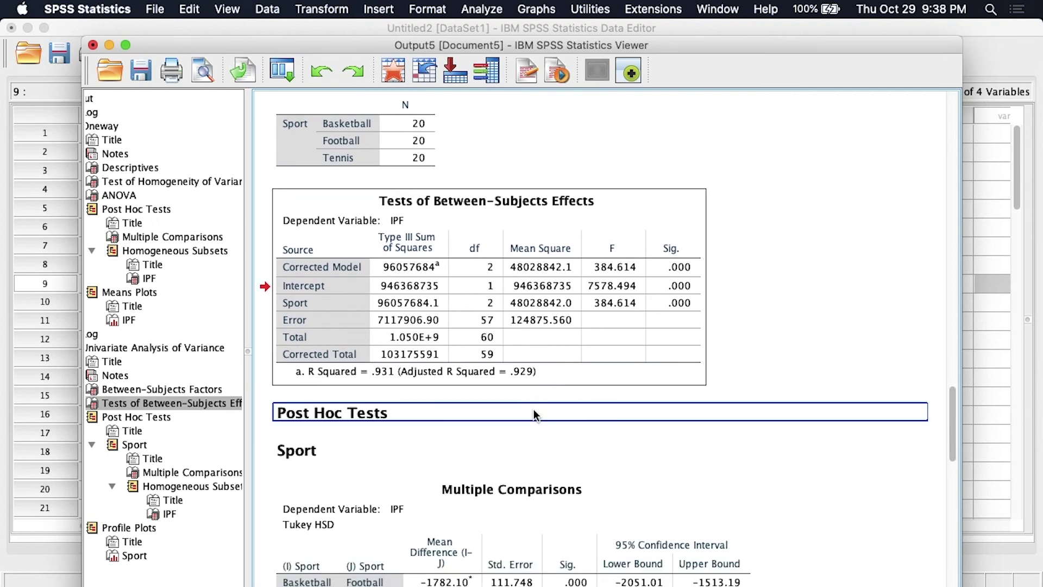
{"action": "scroll", "coordinate": [534, 409], "scroll_direction": "down", "scroll_amount": 10}
{"action": "left_click", "coordinate": [534, 409]}
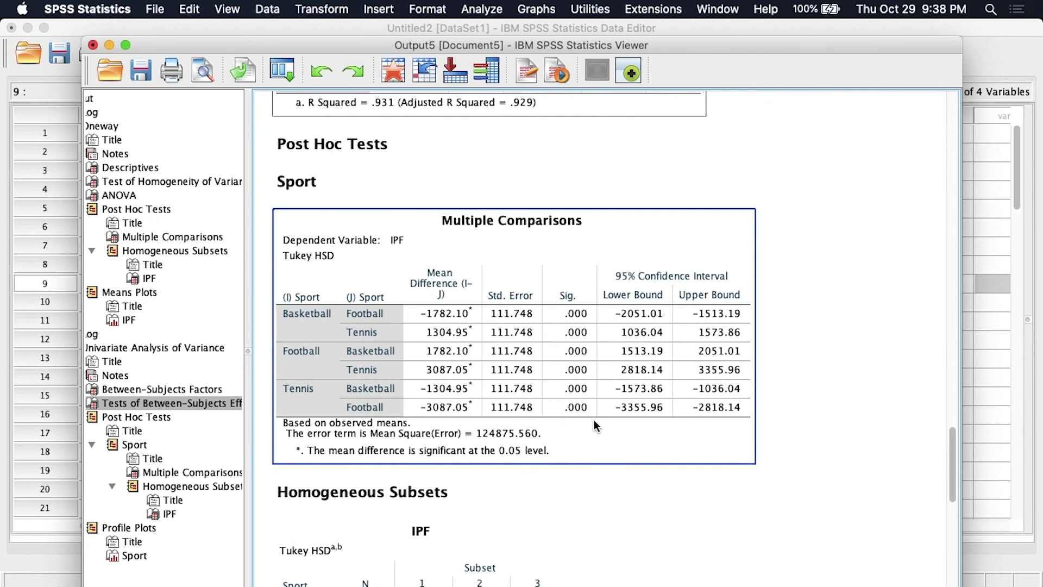
{"action": "scroll", "coordinate": [565, 441], "scroll_direction": "down", "scroll_amount": 7}
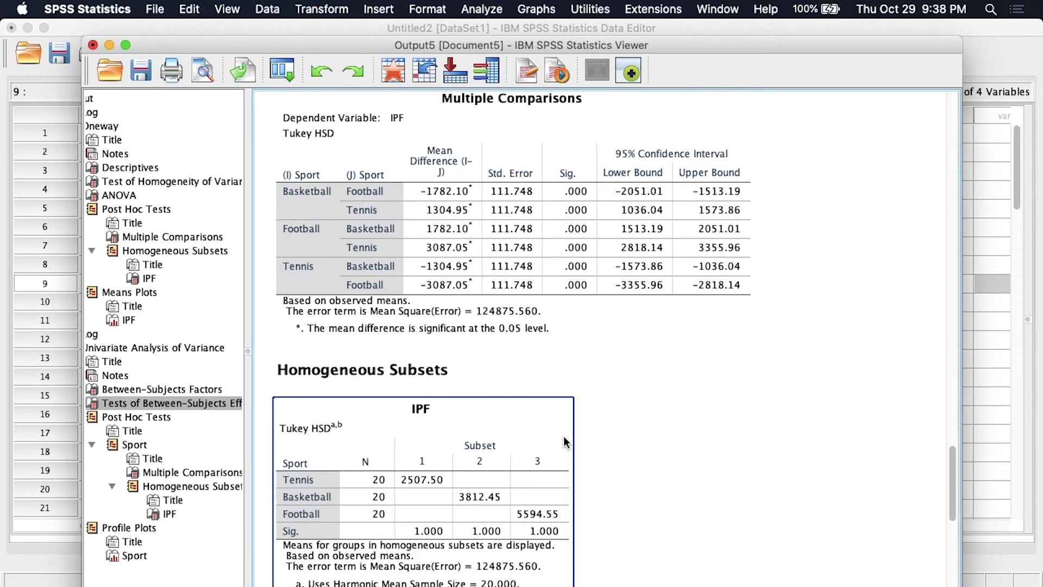
{"action": "left_click", "coordinate": [565, 441]}
{"action": "scroll", "coordinate": [565, 441], "scroll_direction": "down", "scroll_amount": 4}
{"action": "left_click", "coordinate": [565, 441]}
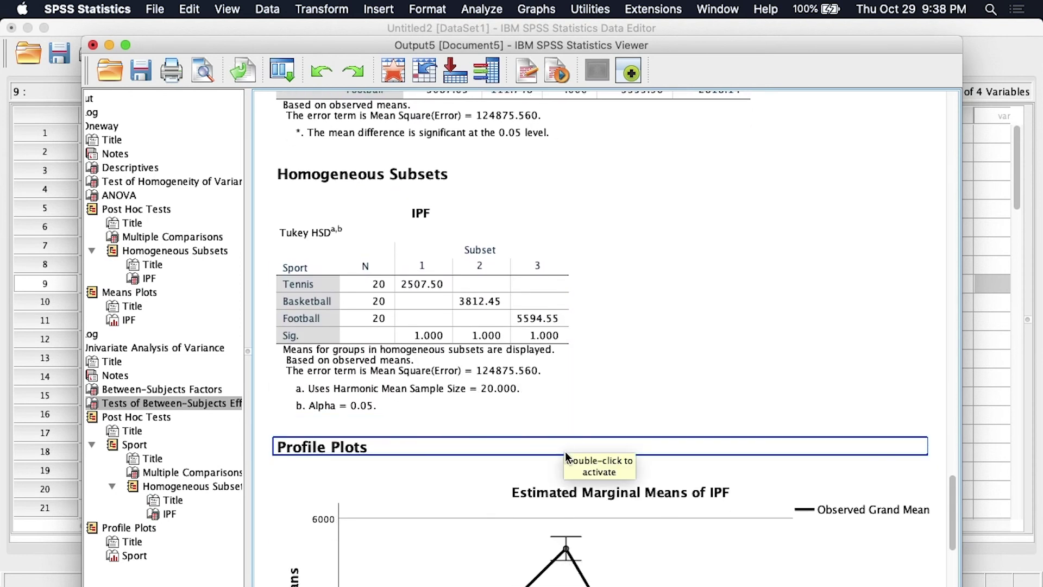
{"action": "scroll", "coordinate": [565, 443], "scroll_direction": "down", "scroll_amount": 9}
{"action": "left_click", "coordinate": [565, 445]}
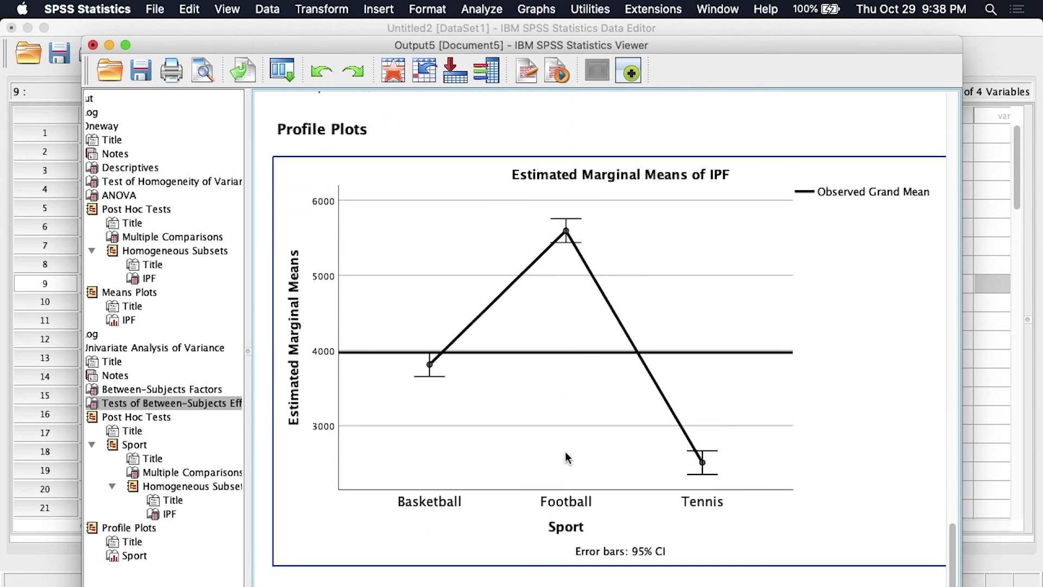
{"action": "scroll", "coordinate": [567, 458], "scroll_direction": "up", "scroll_amount": 12}
{"action": "left_click", "coordinate": [468, 282]}
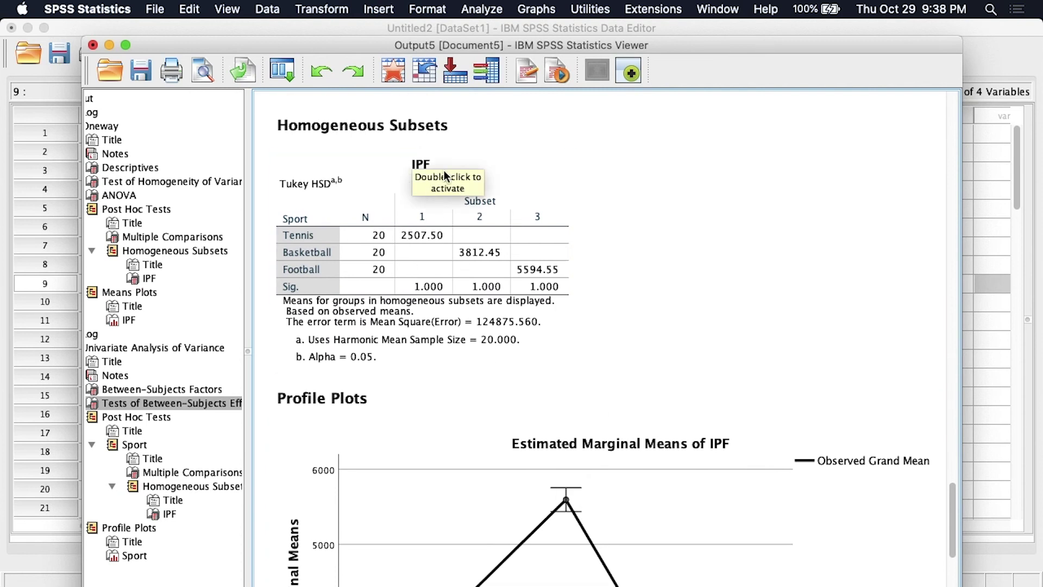
{"action": "scroll", "coordinate": [470, 315], "scroll_direction": "down", "scroll_amount": 4}
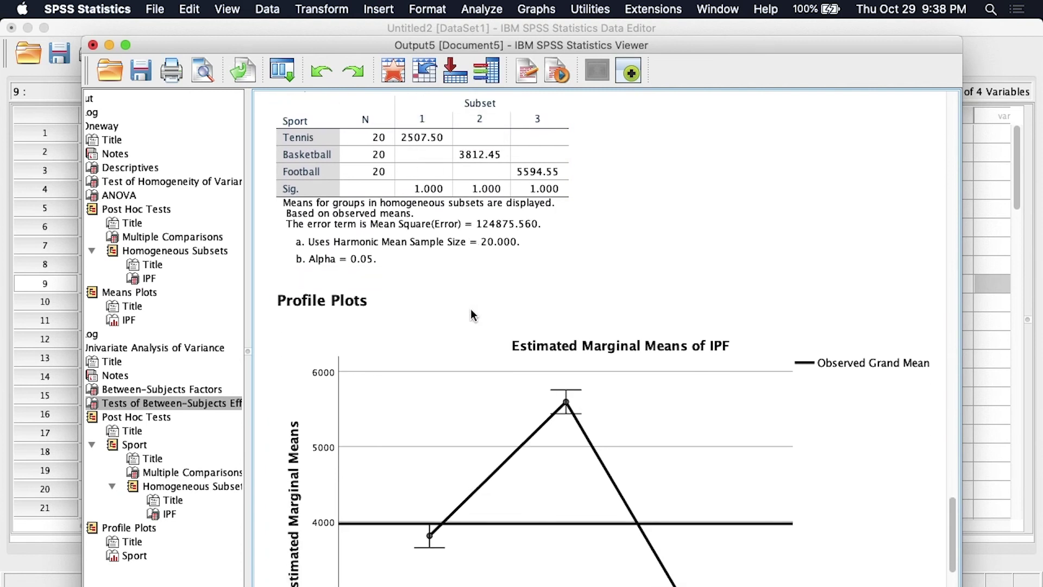
{"action": "scroll", "coordinate": [470, 314], "scroll_direction": "down", "scroll_amount": 7}
{"action": "left_click", "coordinate": [471, 314]}
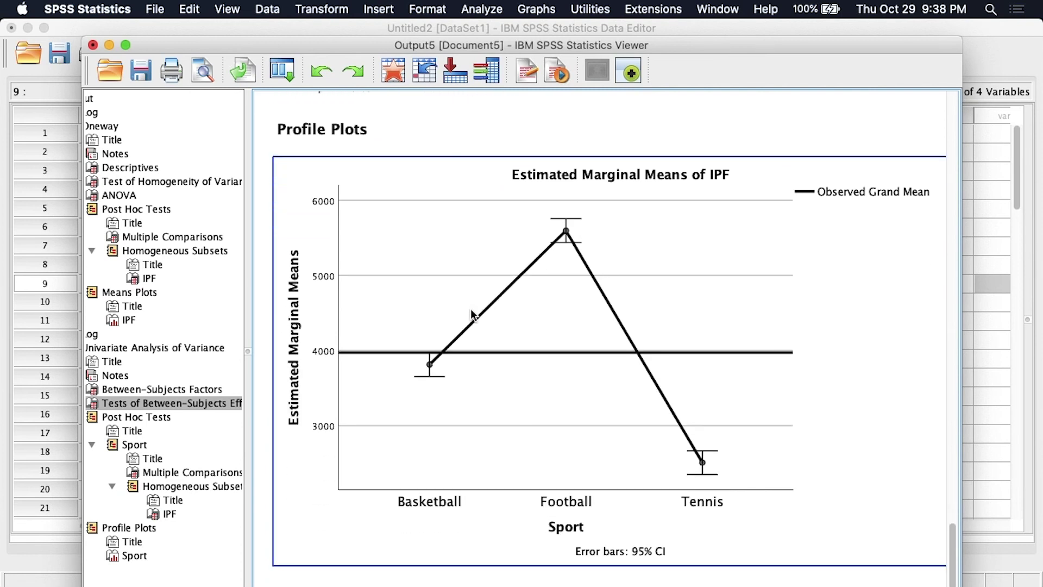